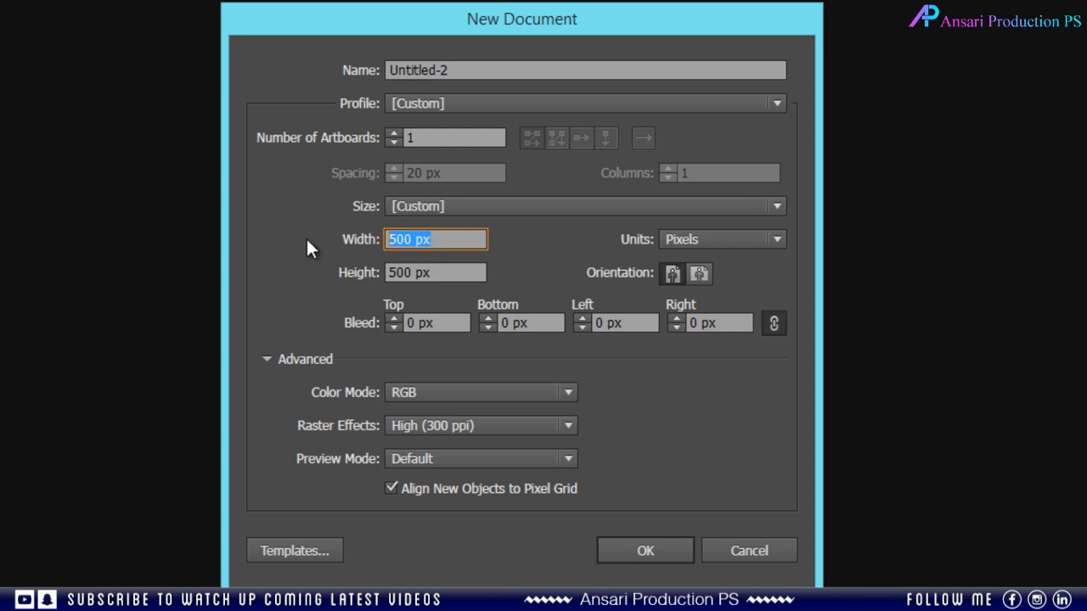
- Create a new 500 by 500 px RGB document with high (300 ppi) raster effects
drag(444, 271, 303, 270)
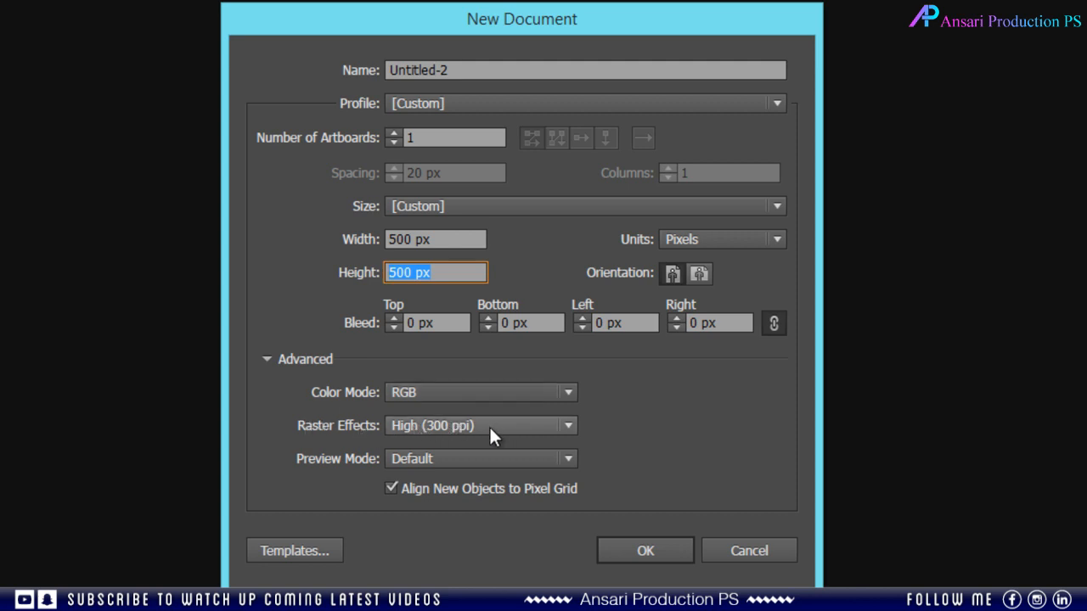
click(670, 553)
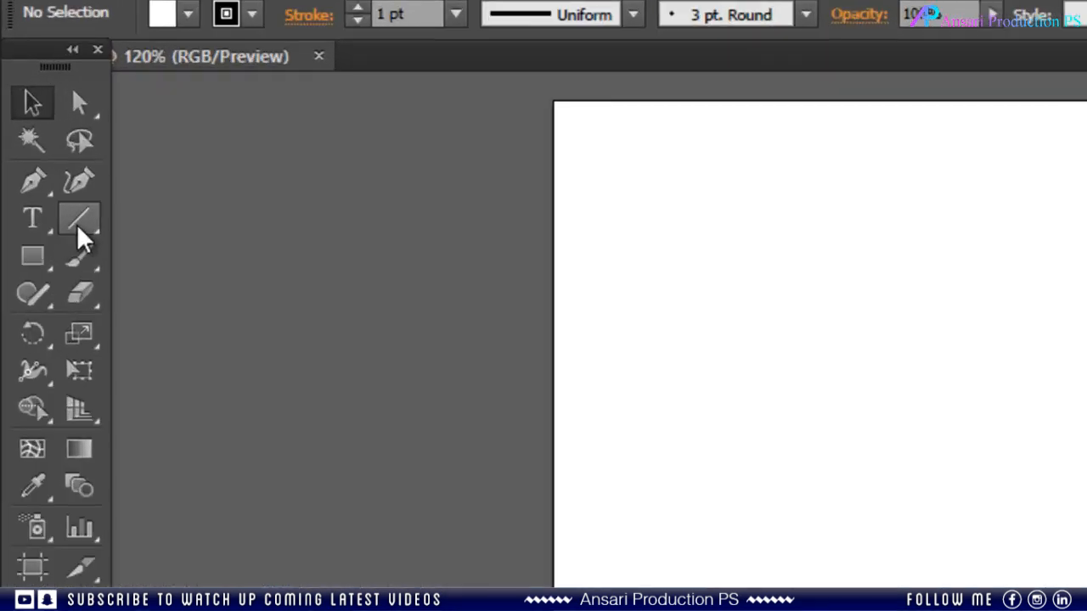
- Create a 100 by 100 px polar grid on the artboard with 150 concentric dividers and 0 radial dividers
click(77, 226)
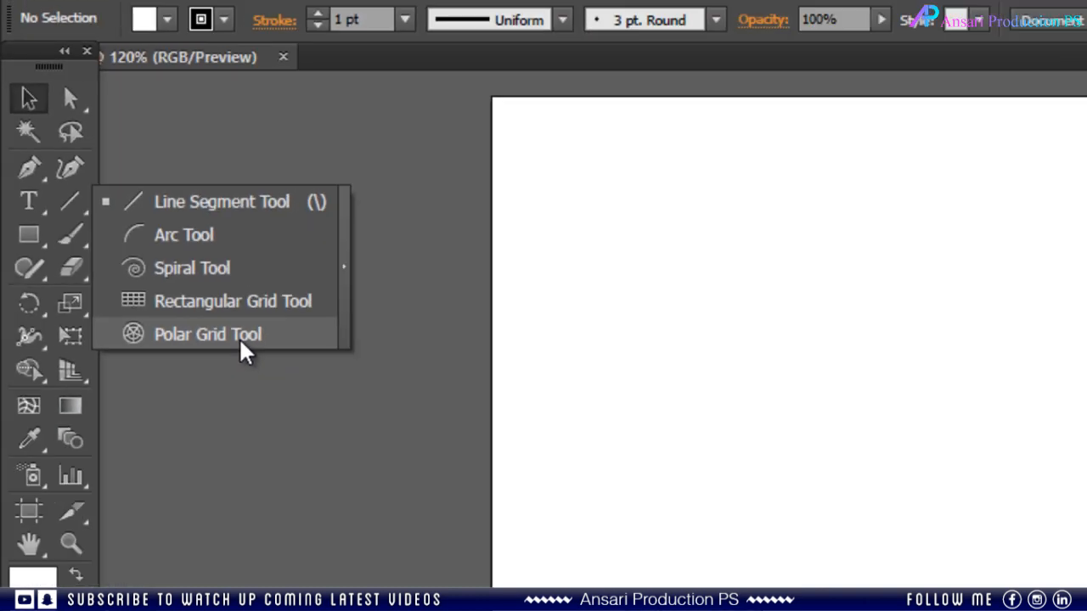
click(380, 507)
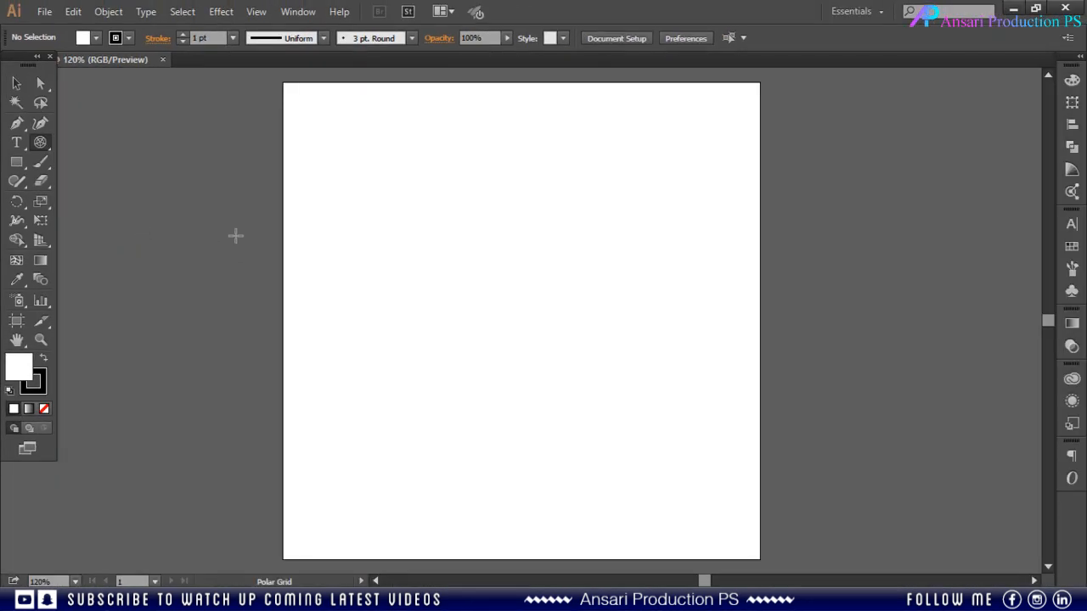
click(434, 249)
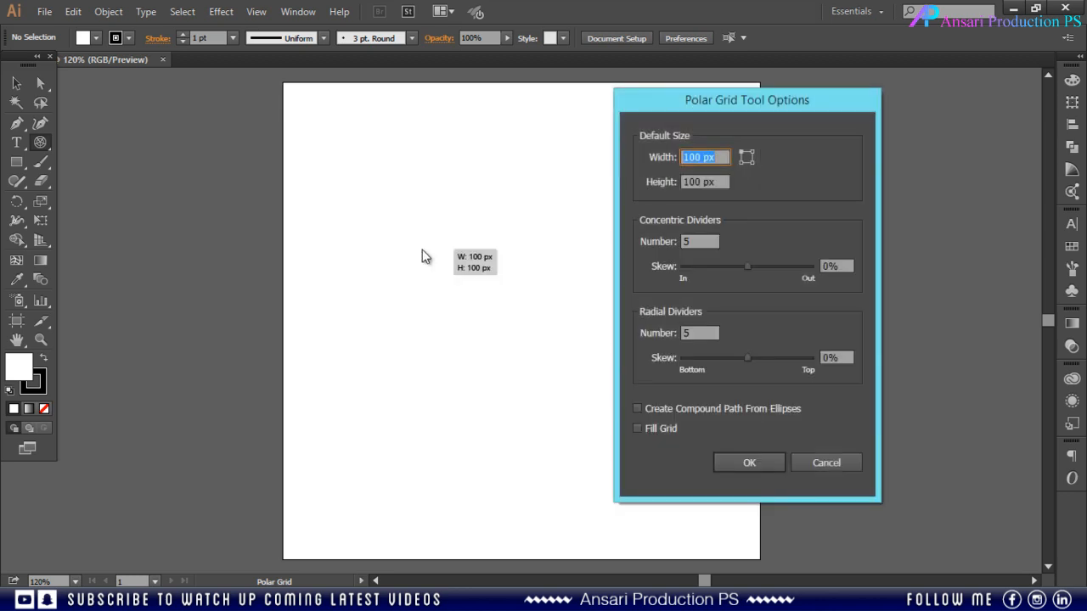
drag(757, 100, 578, 71)
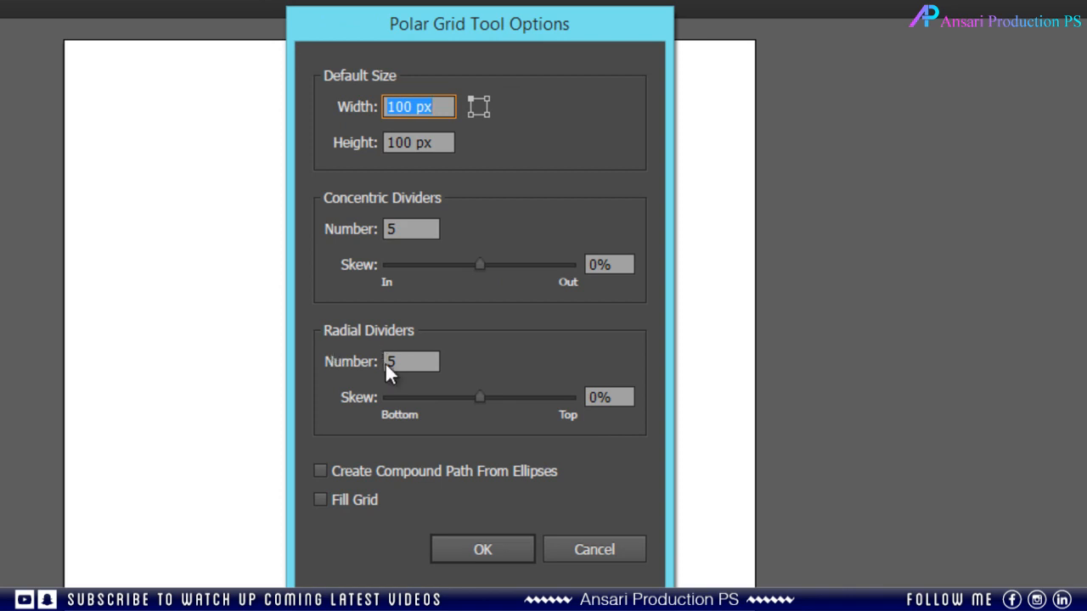
double_click(412, 362)
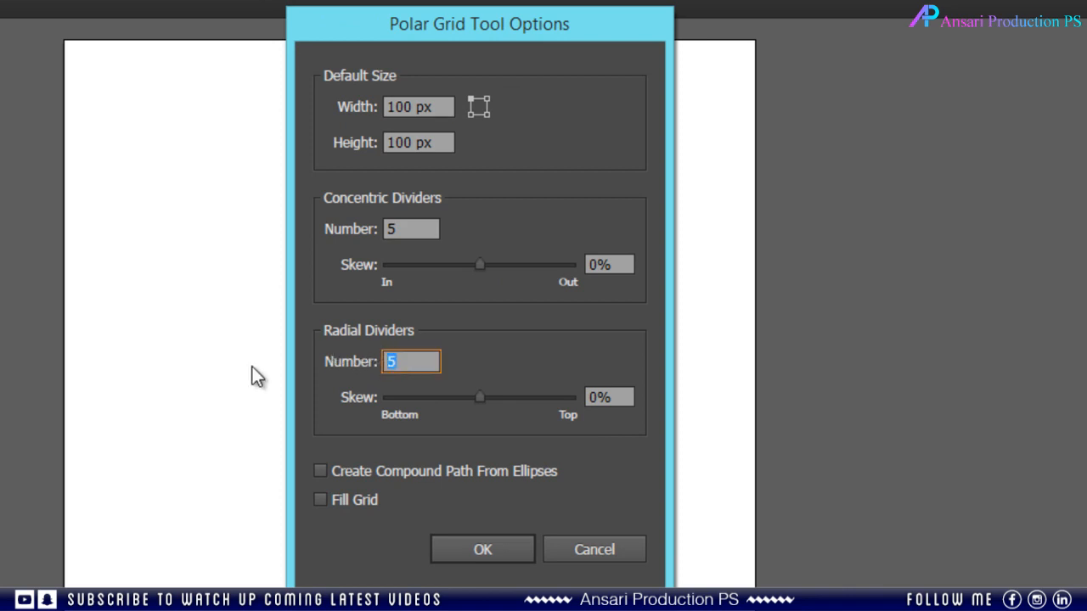
text(0)
double_click(416, 228)
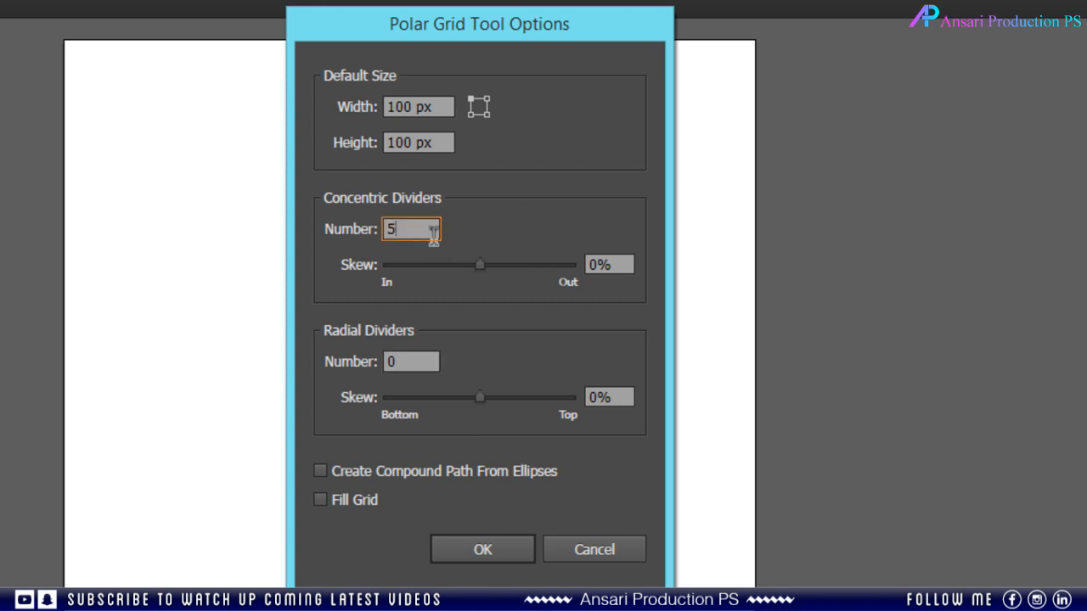
text(150)
click(495, 554)
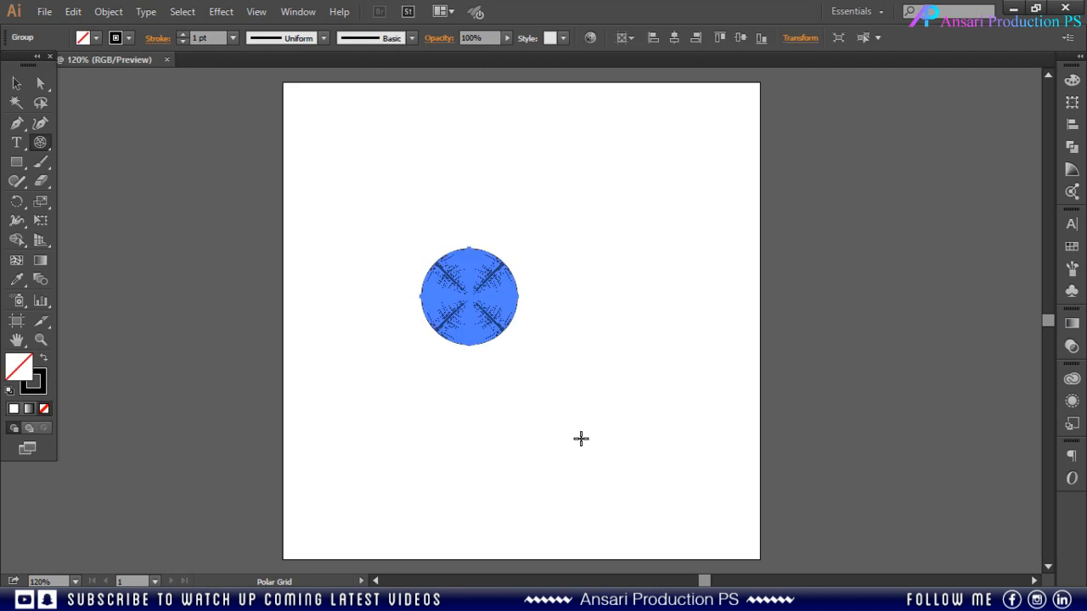
- Enlarge the ring grid proportionally to about 460 px so it nearly fills the artboard, leaving it deselected
click(16, 82)
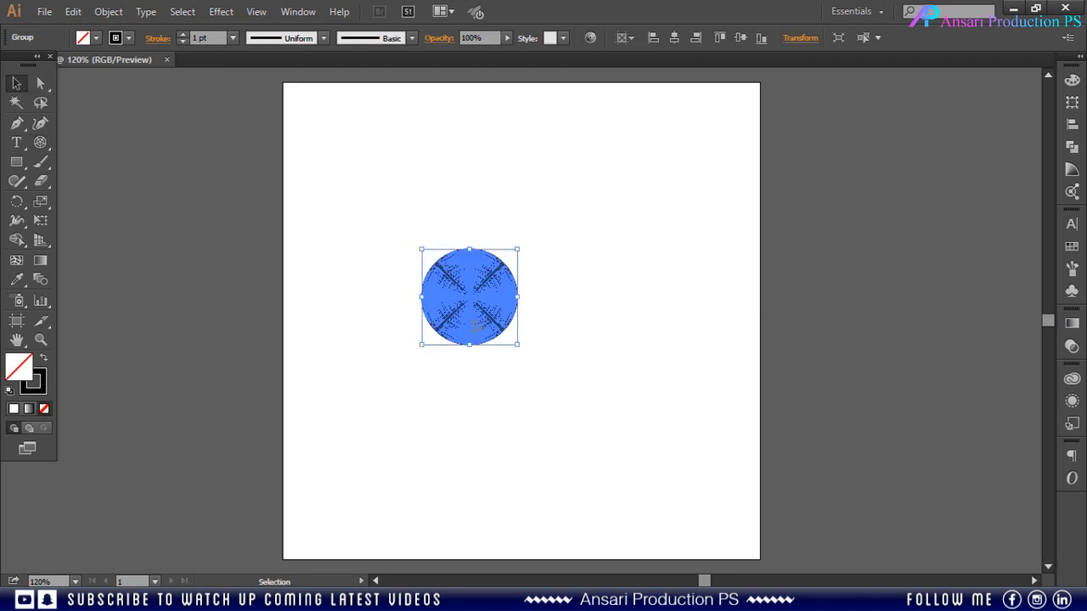
drag(473, 327, 743, 546)
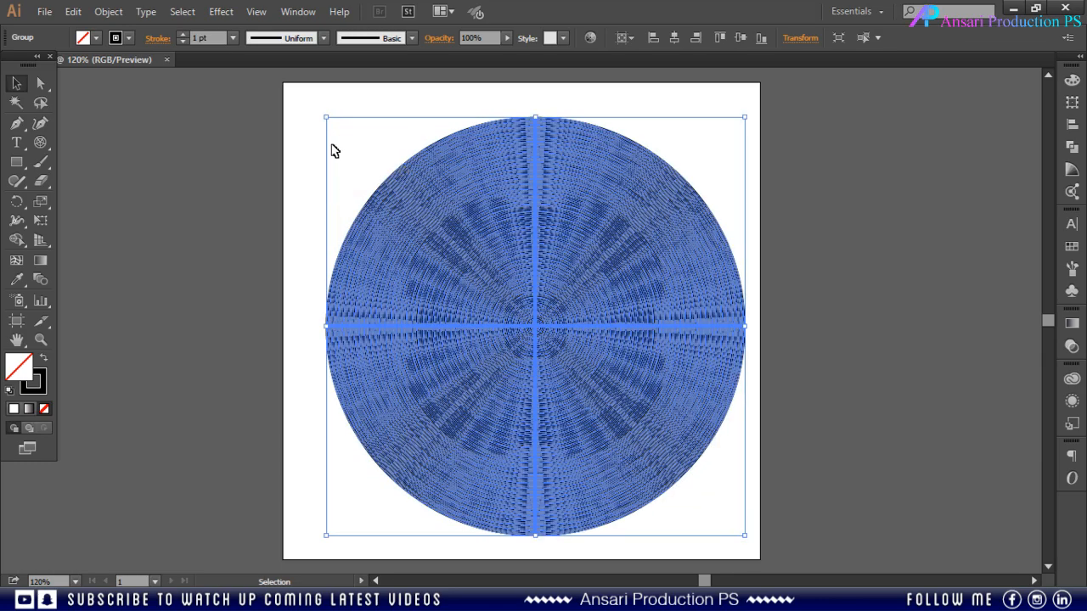
drag(326, 118, 292, 100)
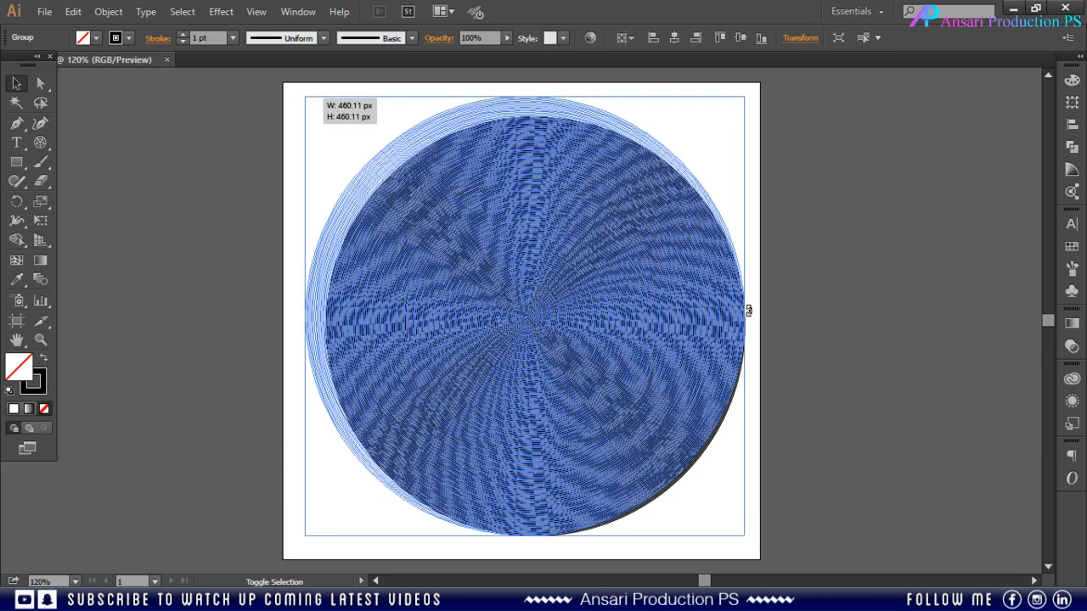
drag(749, 310, 749, 311)
click(829, 345)
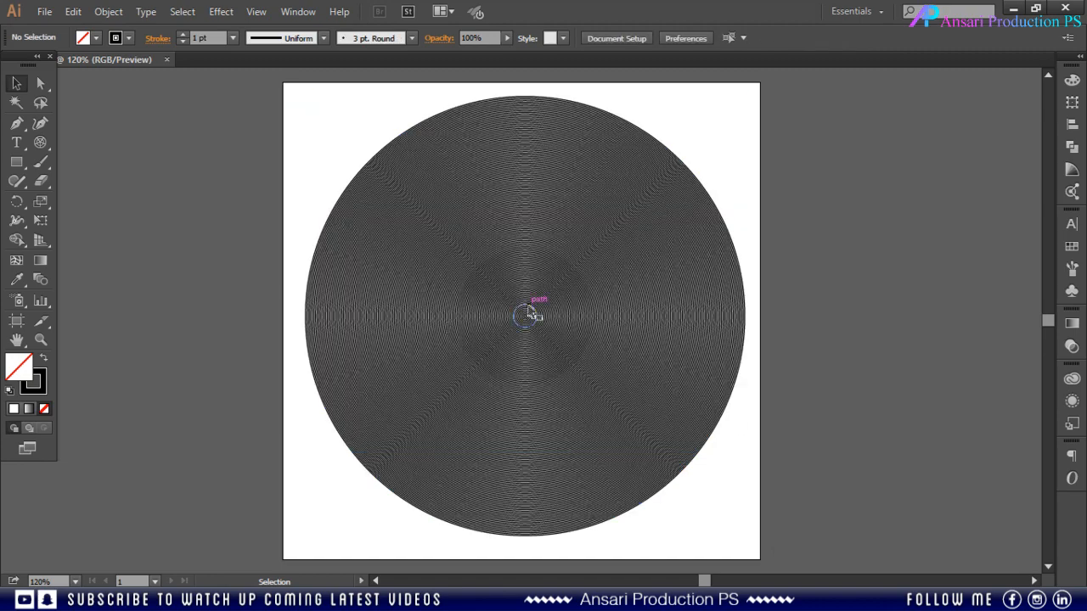
- Examine the concentric rings up close around the centre of the grid
key(a)
scroll(526, 314, up, 1)
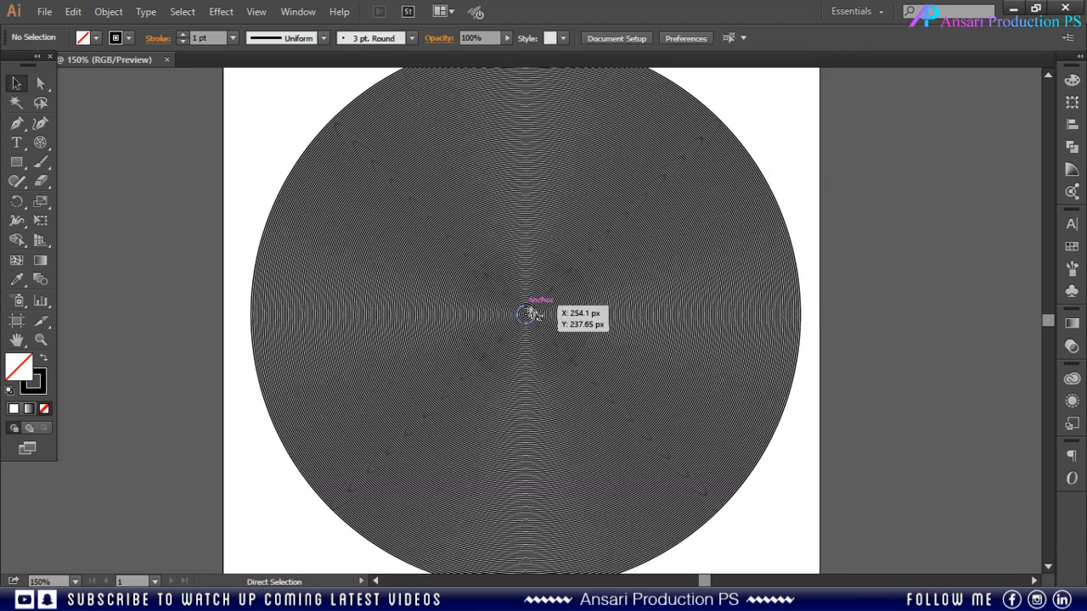
scroll(528, 314, up, 1)
scroll(528, 312, up, 1)
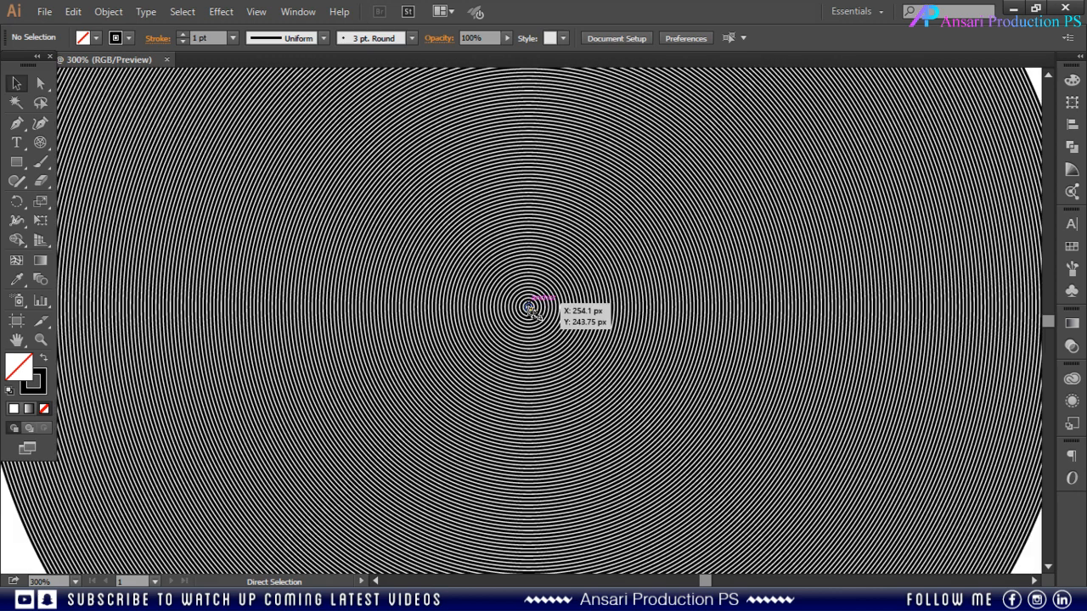
scroll(528, 308, up, 1)
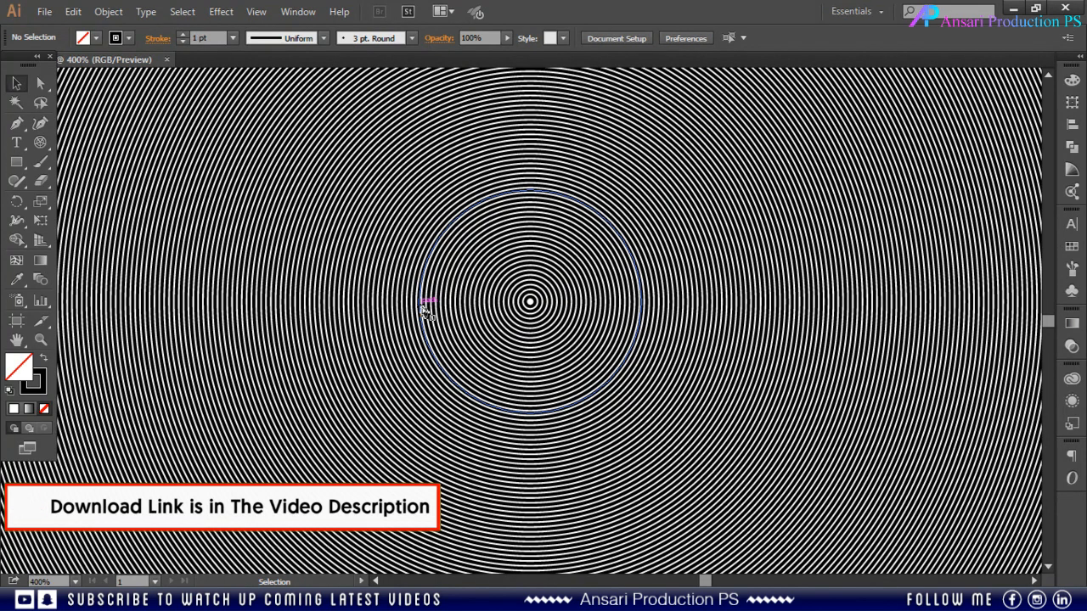
key(a)
key(ctrl+minus)
key(ctrl+minus)
key(ctrl+minus)
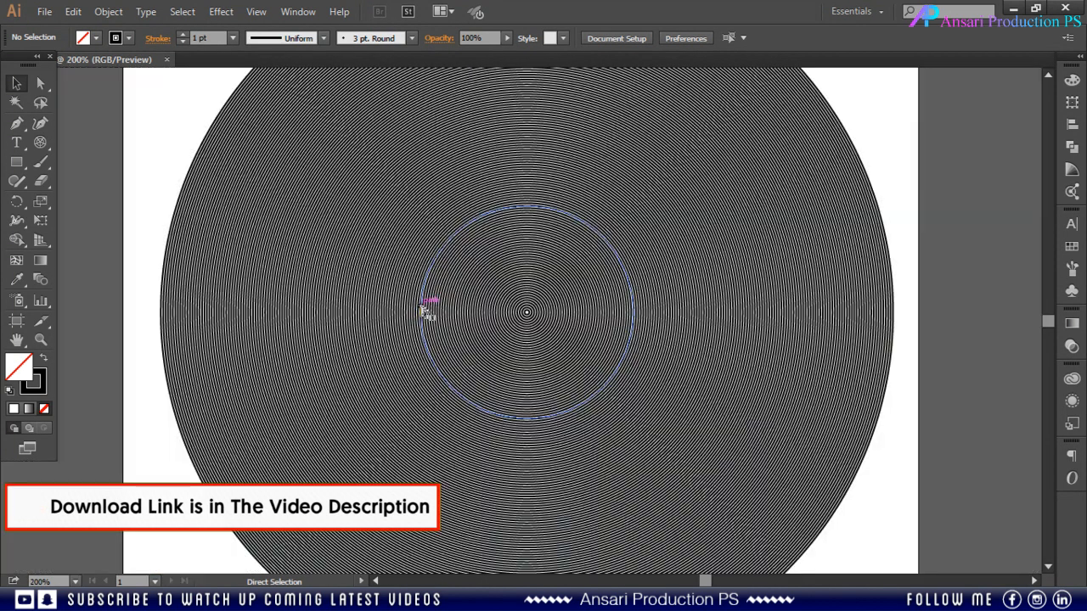
key(ctrl+minus)
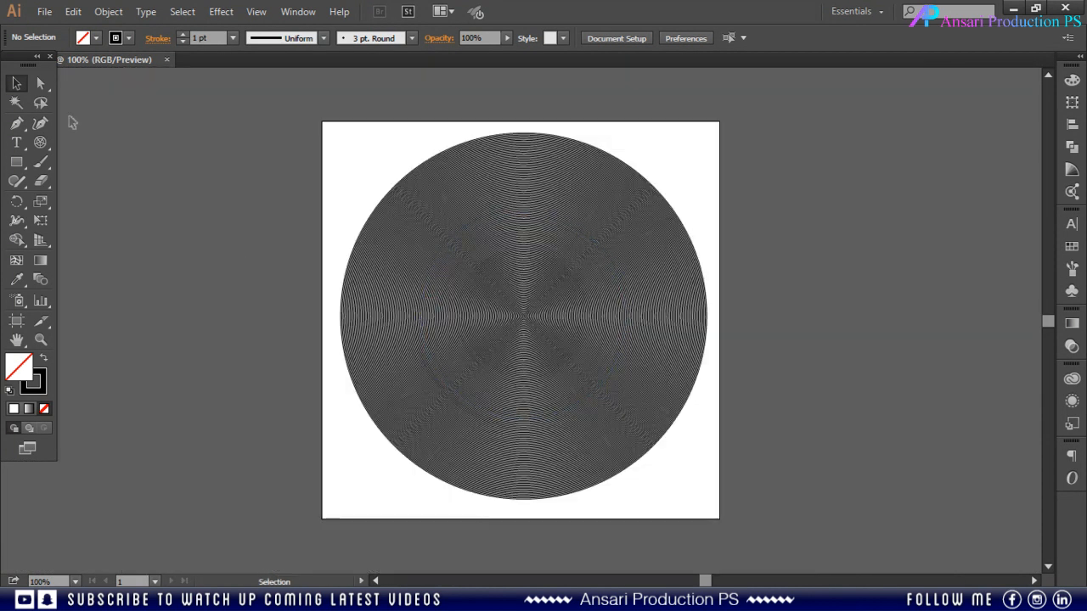
- Select the ring grid and set up its export to the Desktop as a PNG, ready for naming the file
click(490, 208)
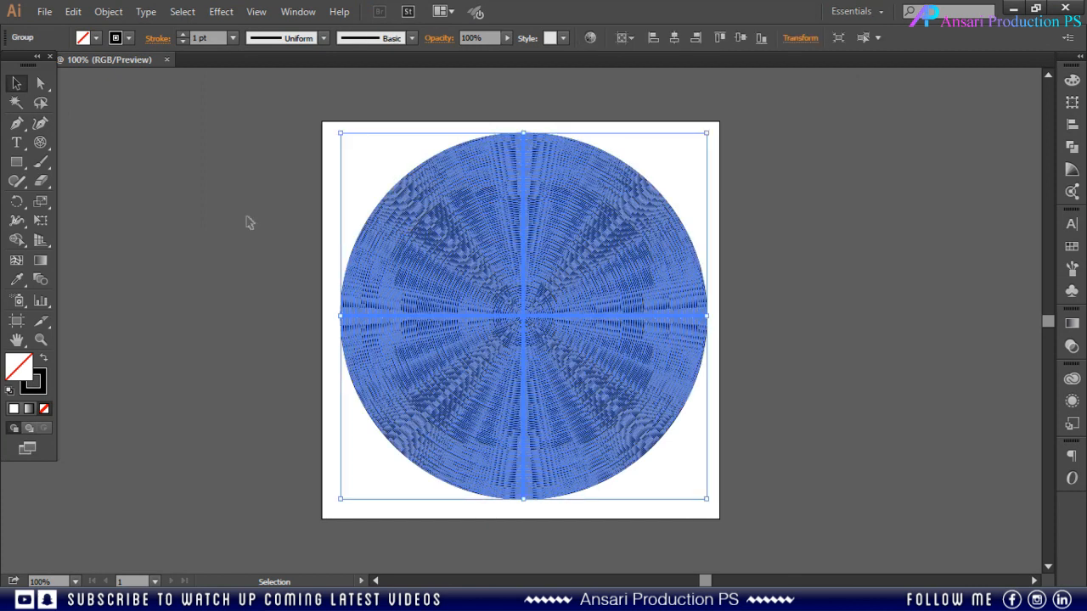
click(40, 14)
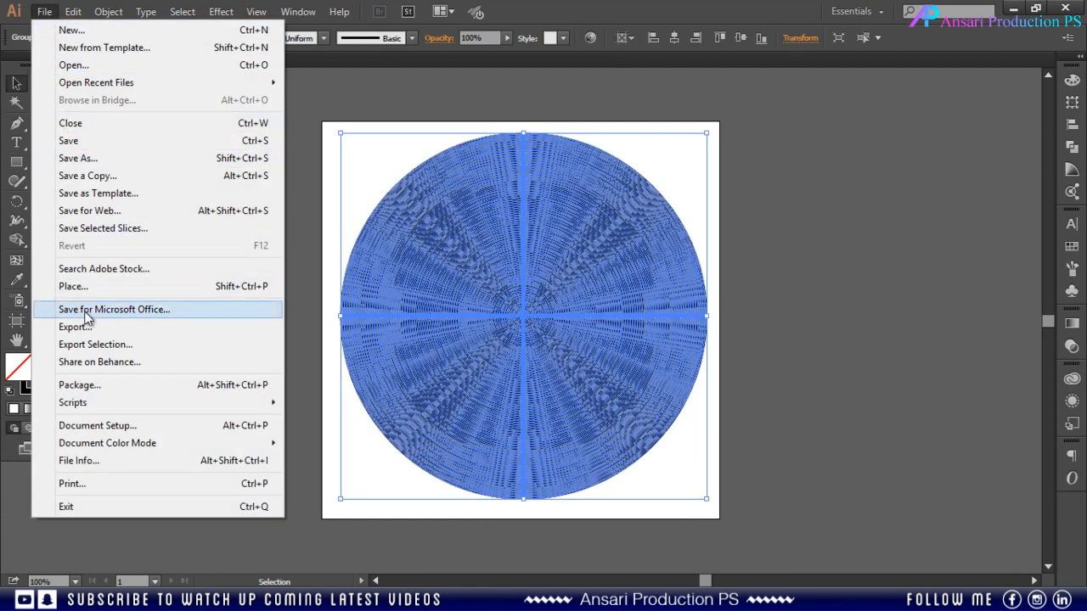
click(130, 328)
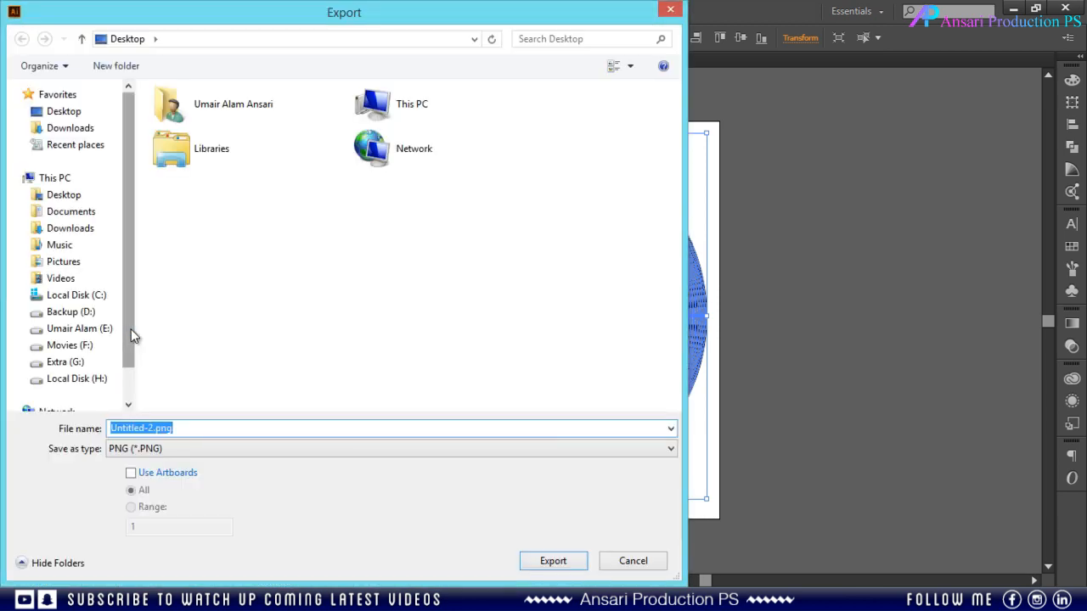
click(134, 450)
click(136, 375)
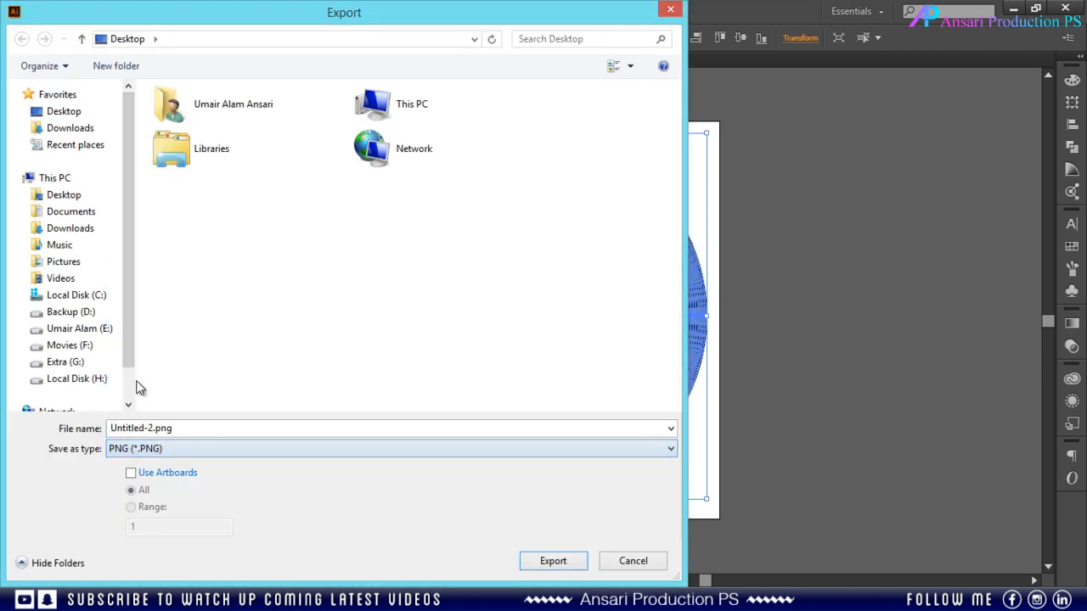
click(174, 428)
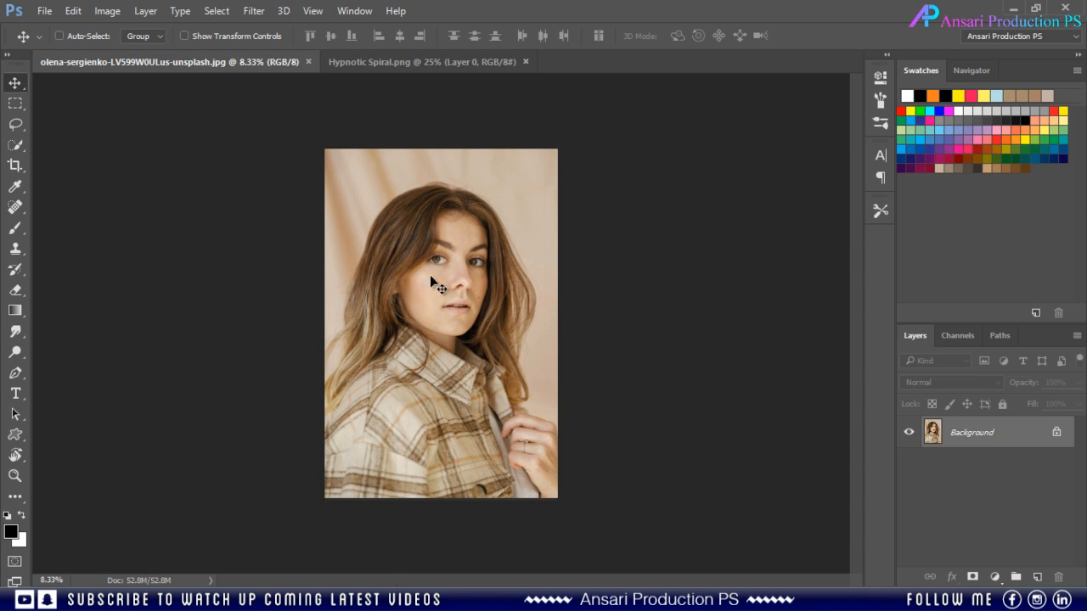
- In Photoshop, create a new 1080 by 1350 pixel RGB document at 300 pixels/centimeter with a white background
click(410, 68)
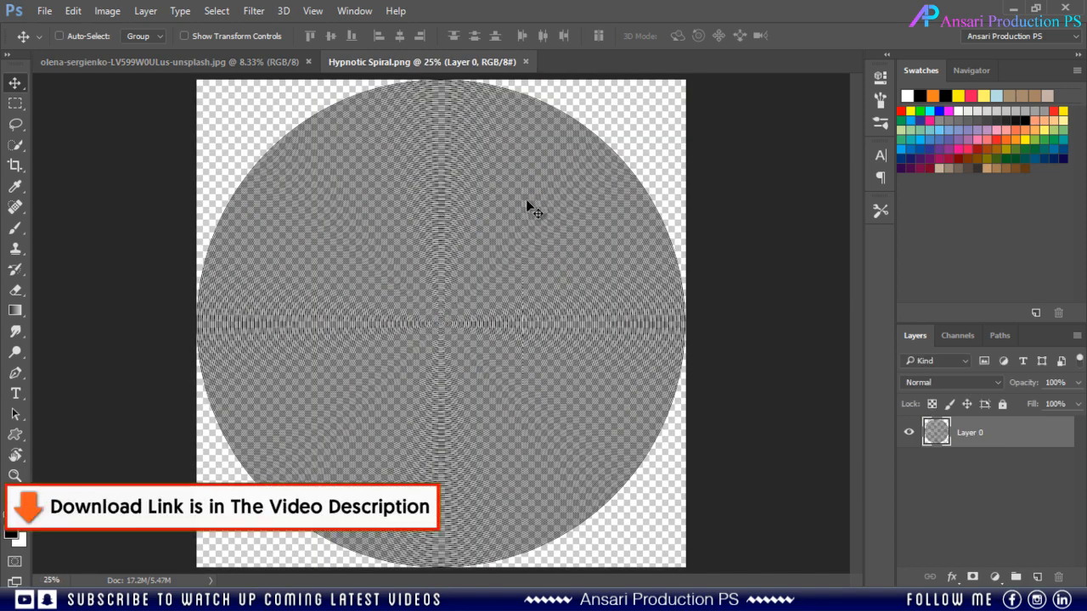
click(231, 62)
click(43, 11)
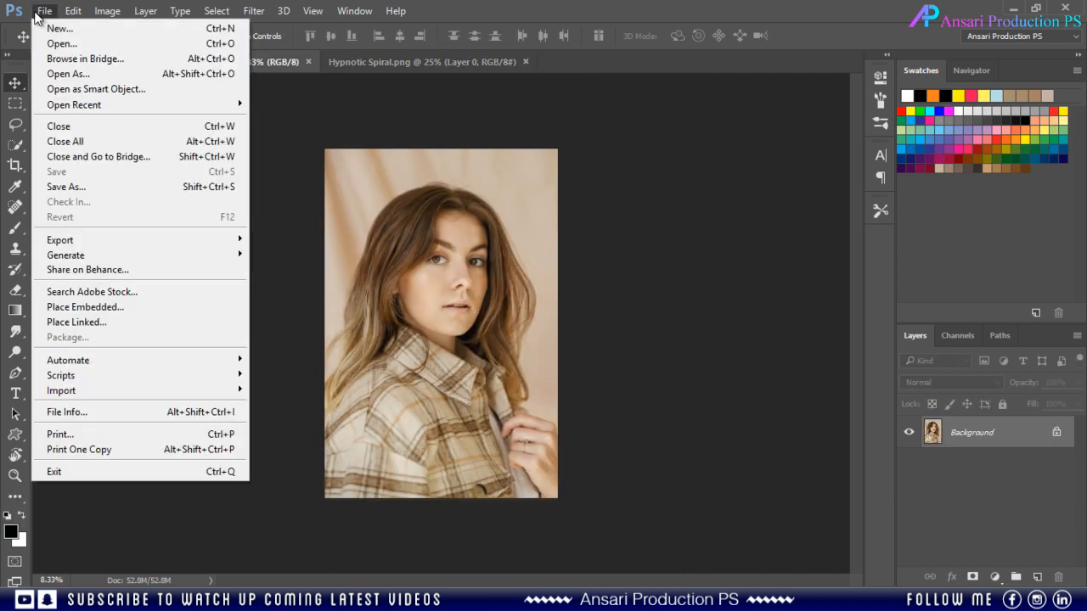
click(50, 30)
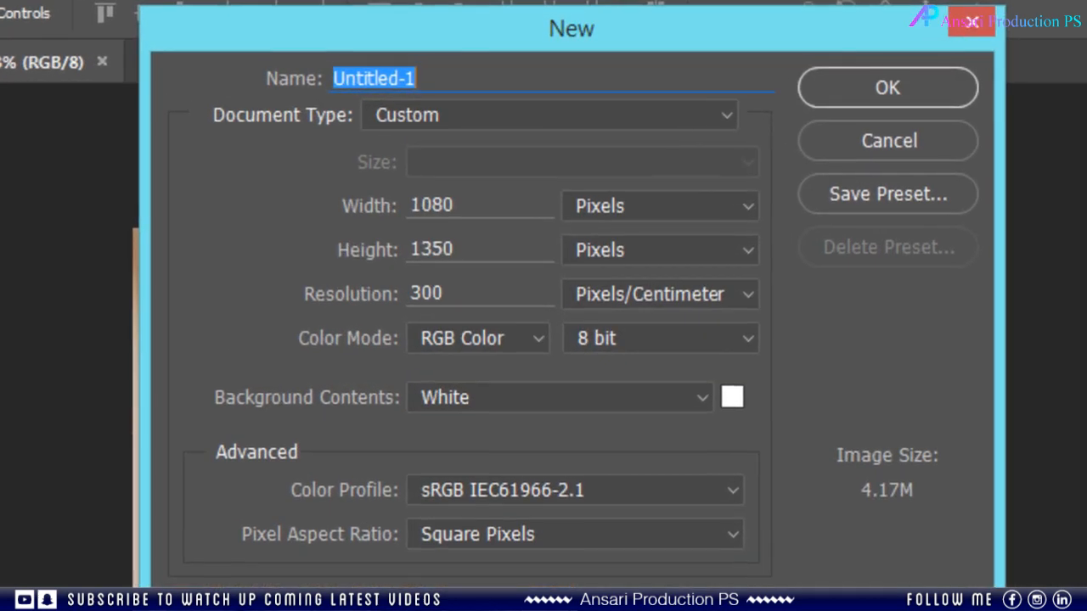
drag(512, 204, 250, 202)
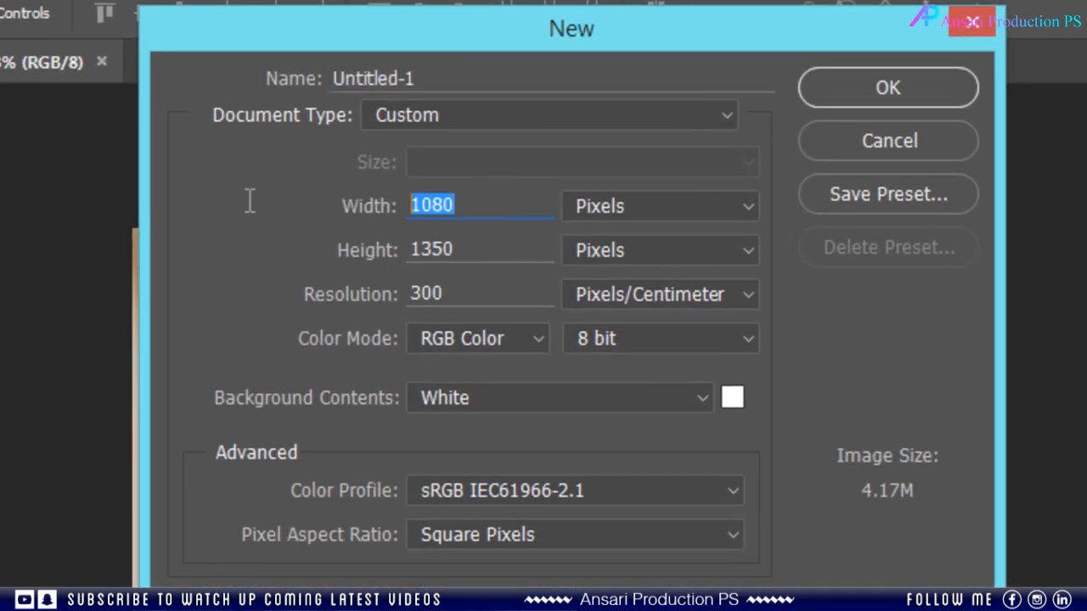
double_click(490, 252)
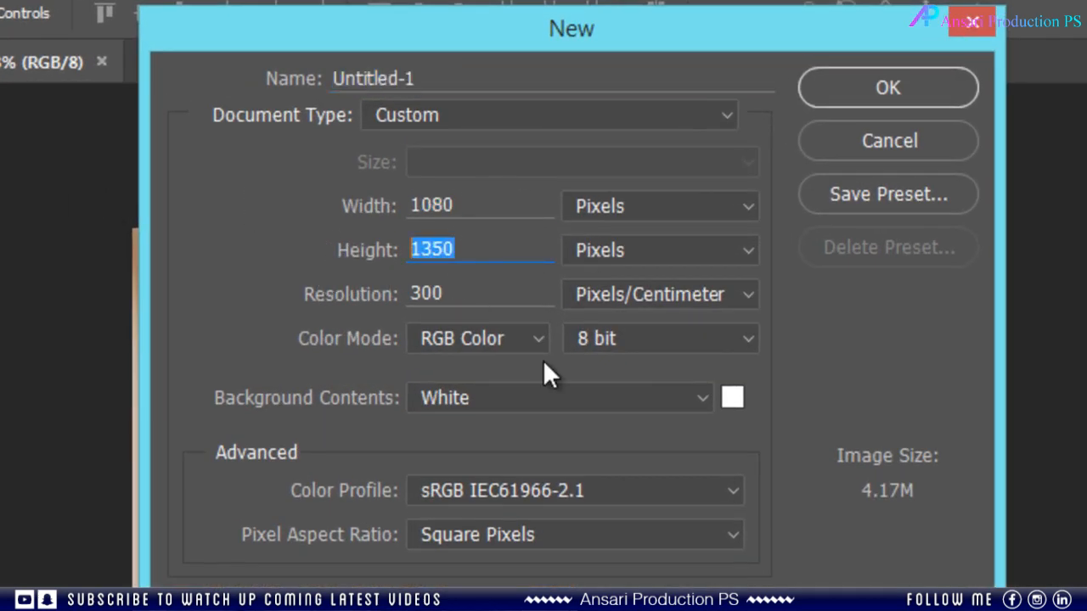
click(451, 293)
double_click(451, 293)
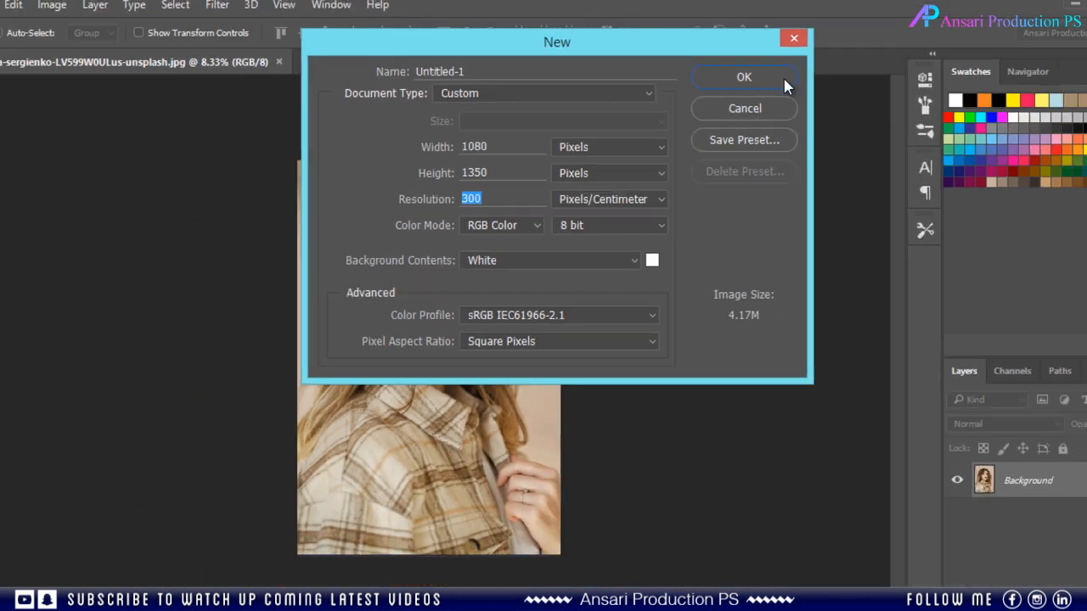
click(957, 89)
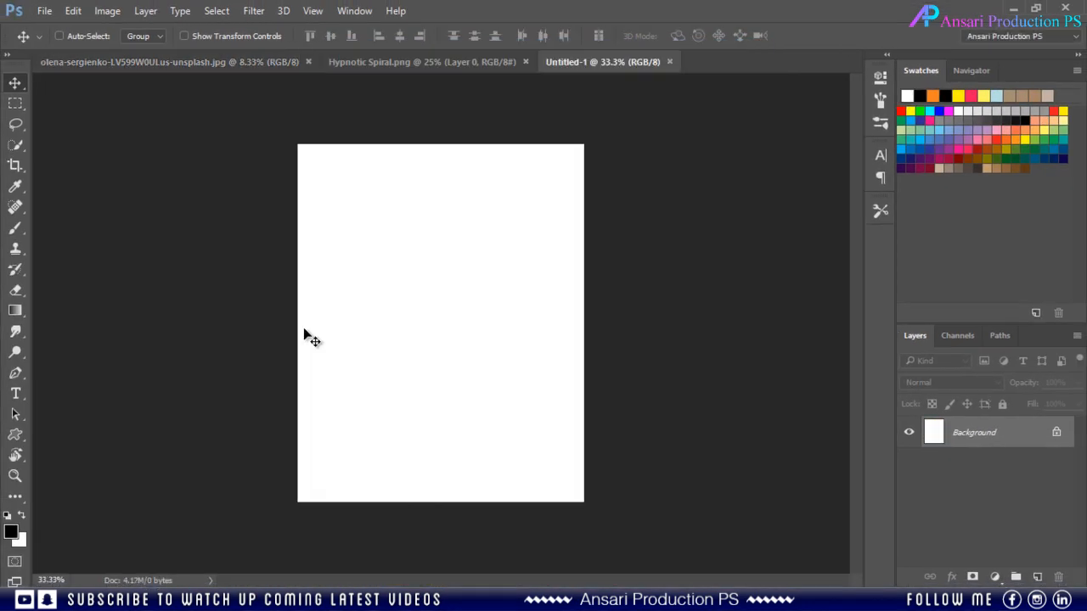
- Unlock the portrait photo's background layer, bring it into the new Untitled-1 document and position the face within the canvas
click(226, 63)
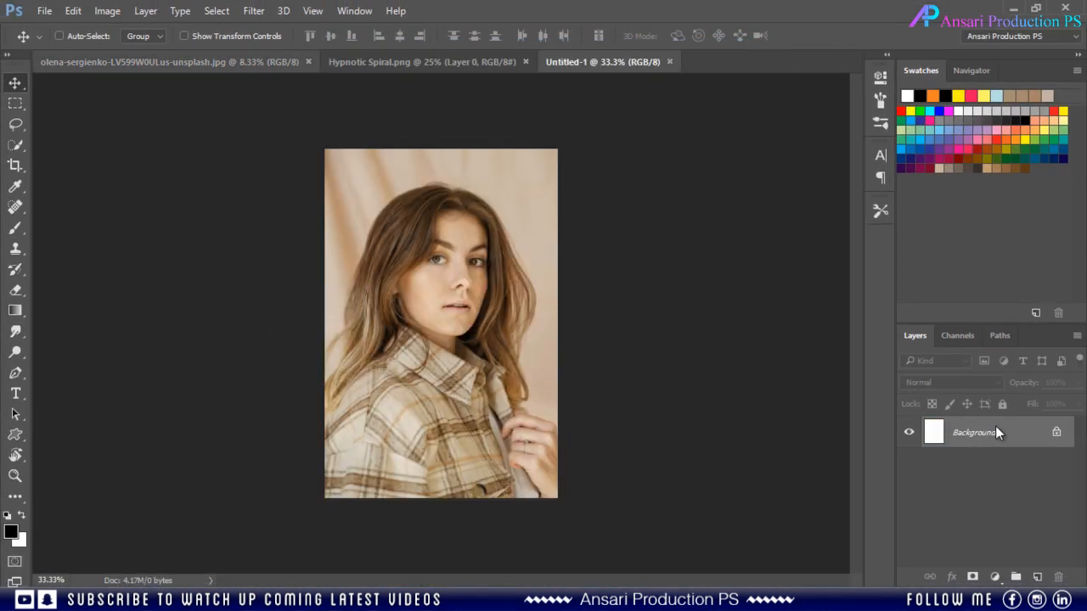
click(1057, 433)
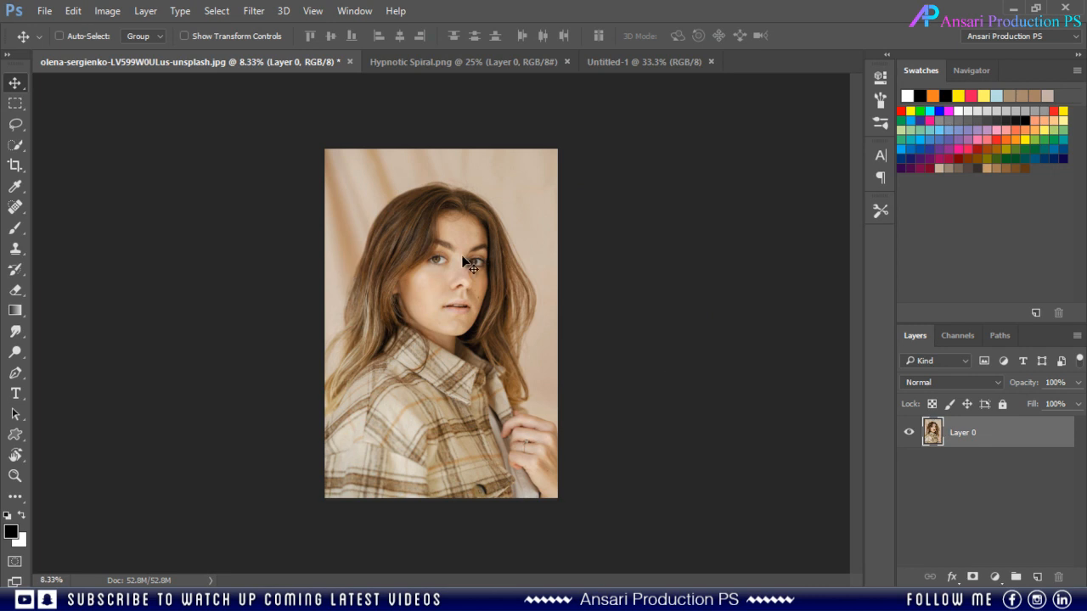
drag(465, 263, 407, 281)
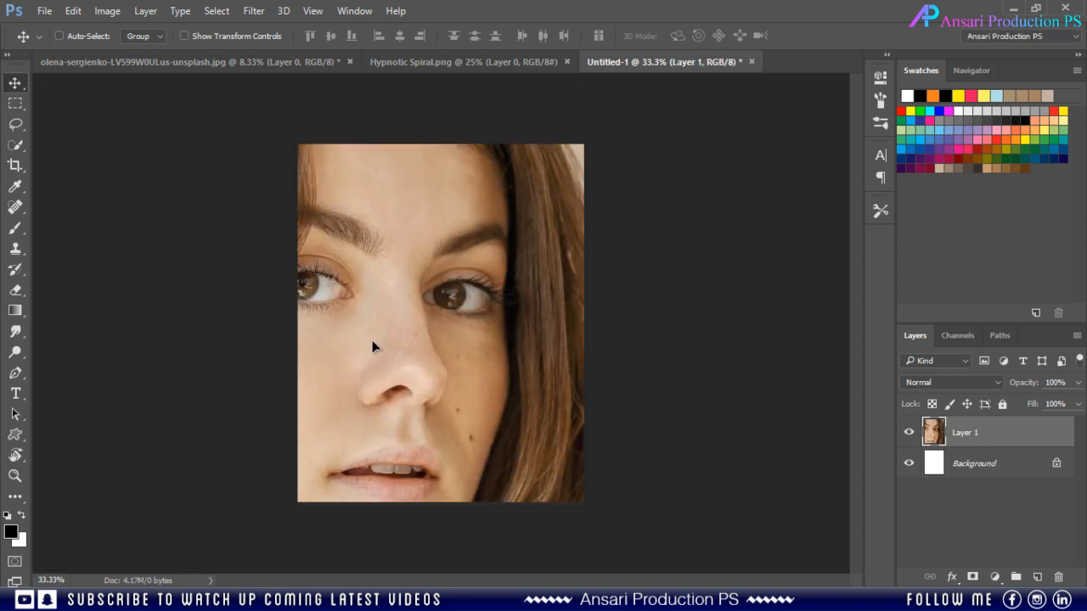
drag(376, 348, 441, 316)
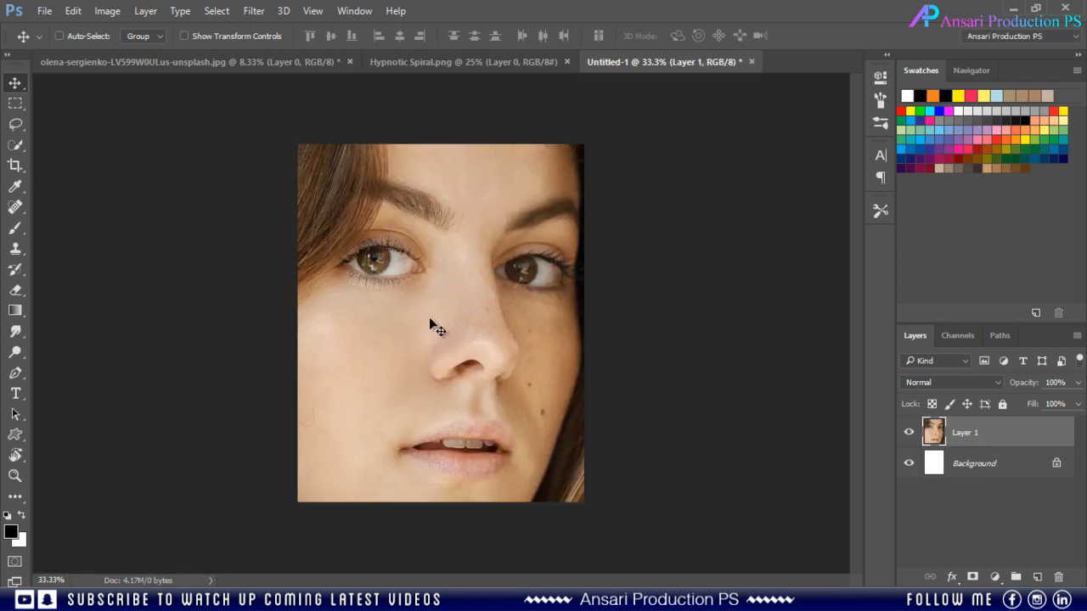
- Convert the portrait layer to a smart object and scale it down proportionally to about 35.5%, centred horizontally at X 540 px
right_click(995, 434)
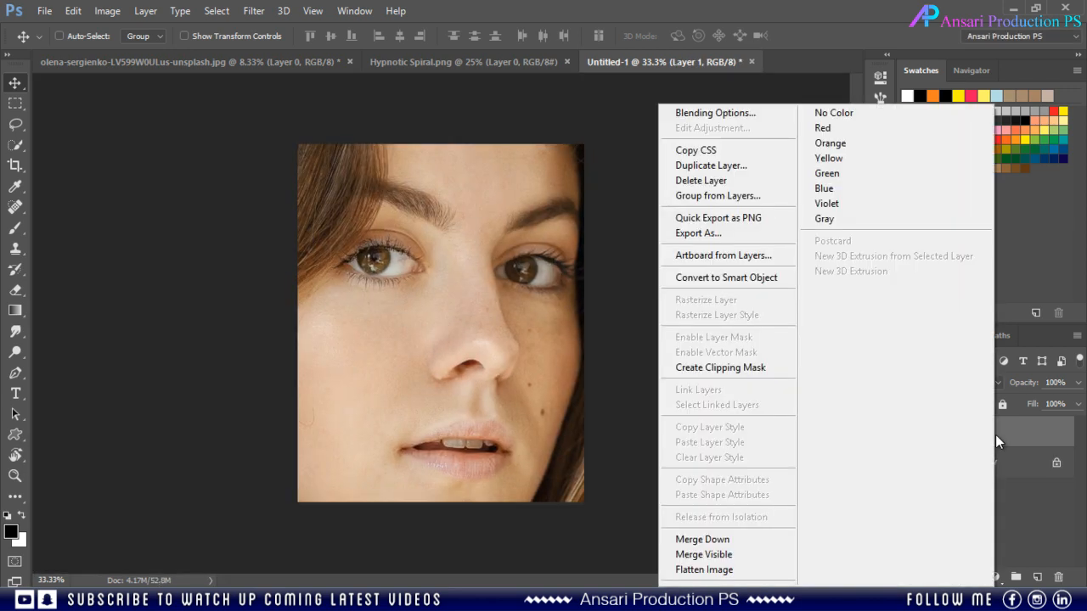
click(702, 282)
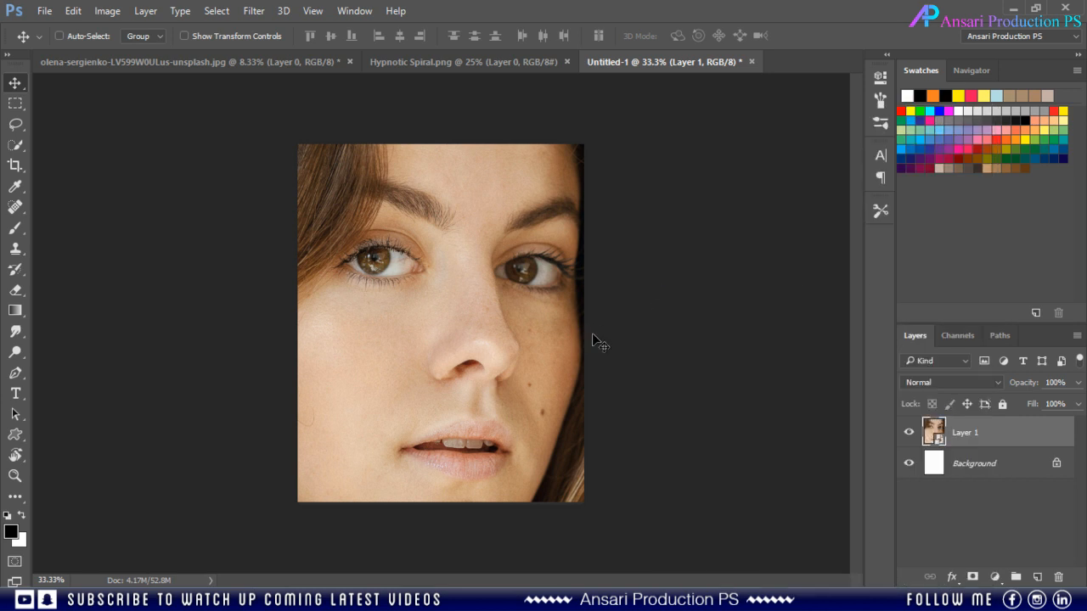
key(ctrl+minus)
key(ctrl+minus)
key(ctrl+minus)
key(ctrl+minus)
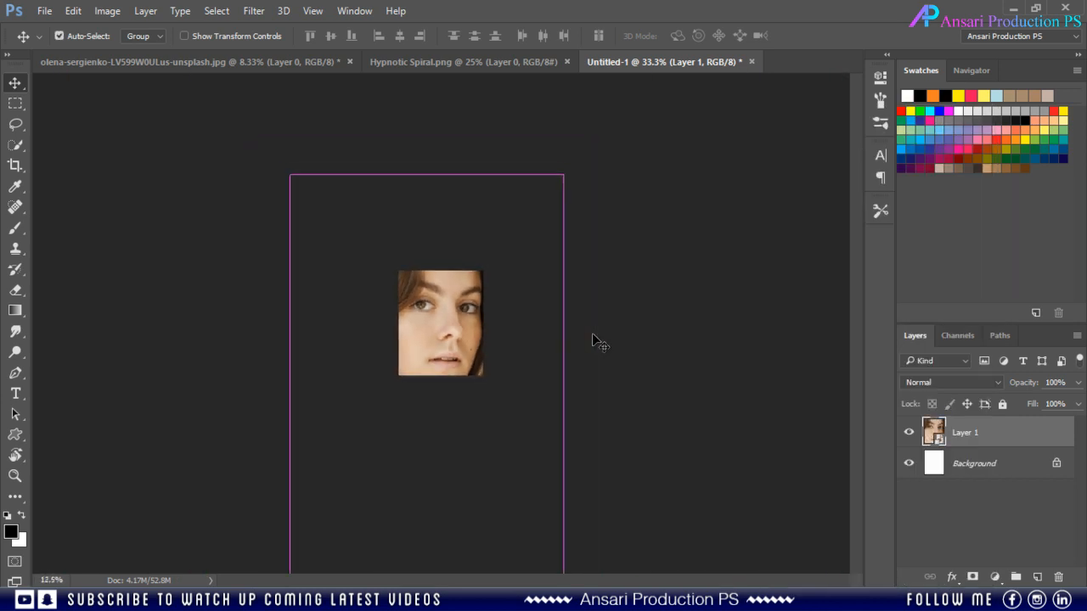
key(ctrl+t)
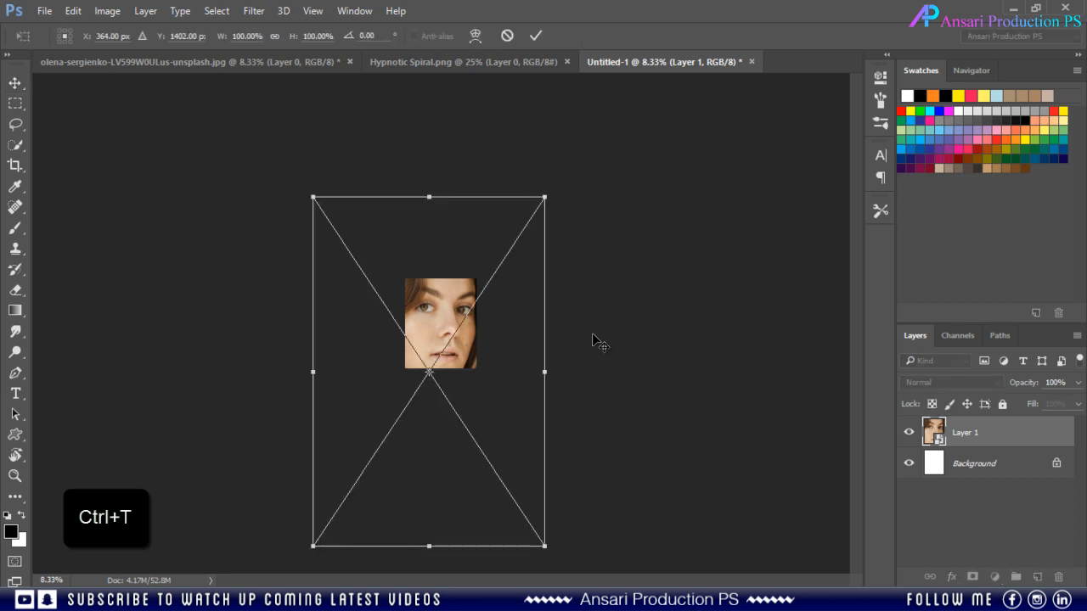
drag(314, 544, 378, 482)
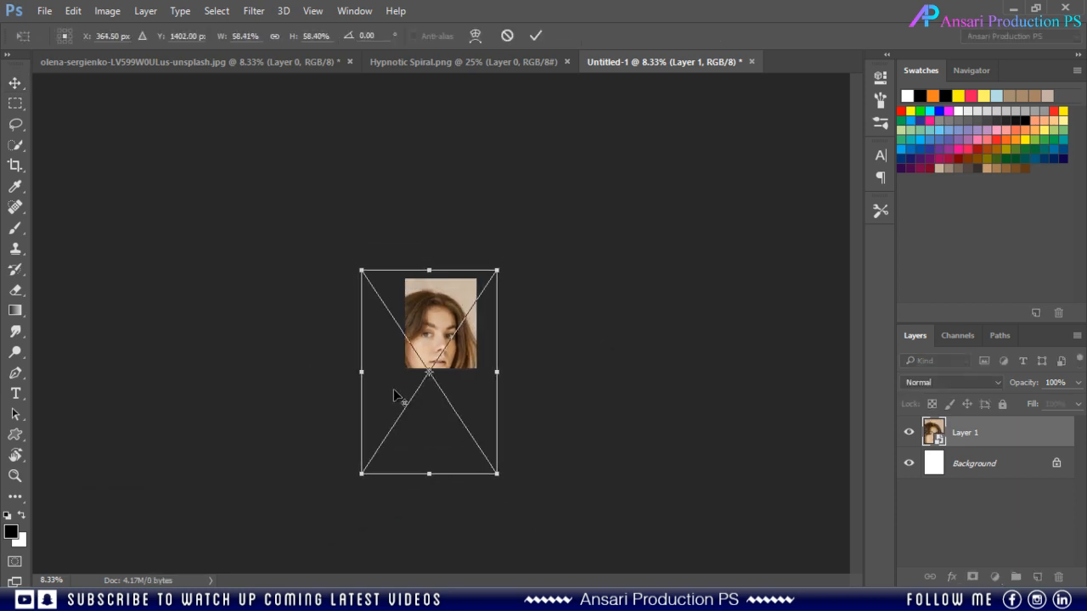
drag(425, 327, 447, 306)
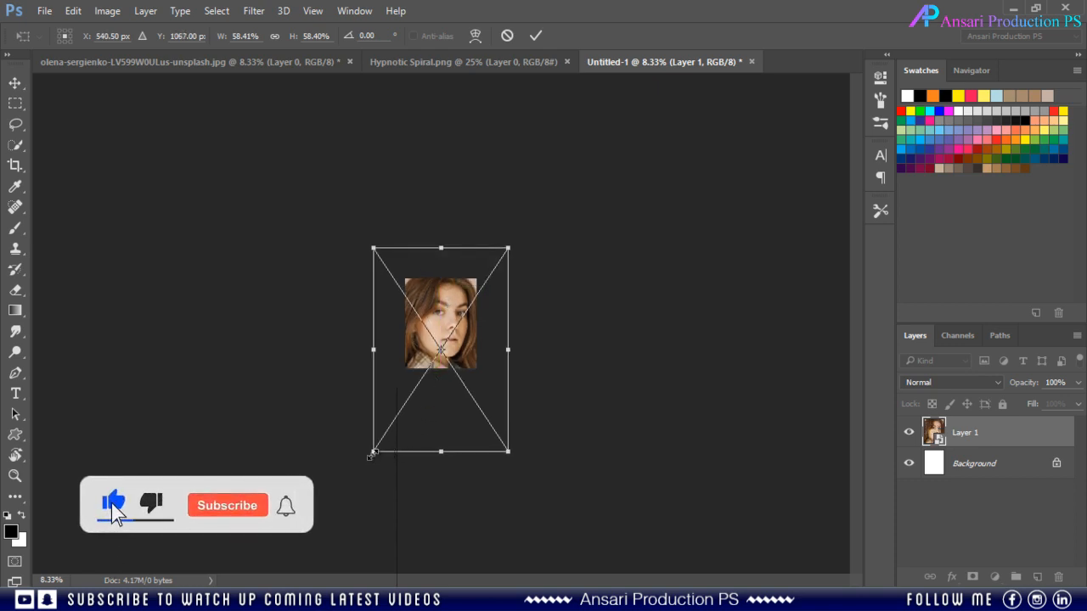
drag(373, 453, 400, 412)
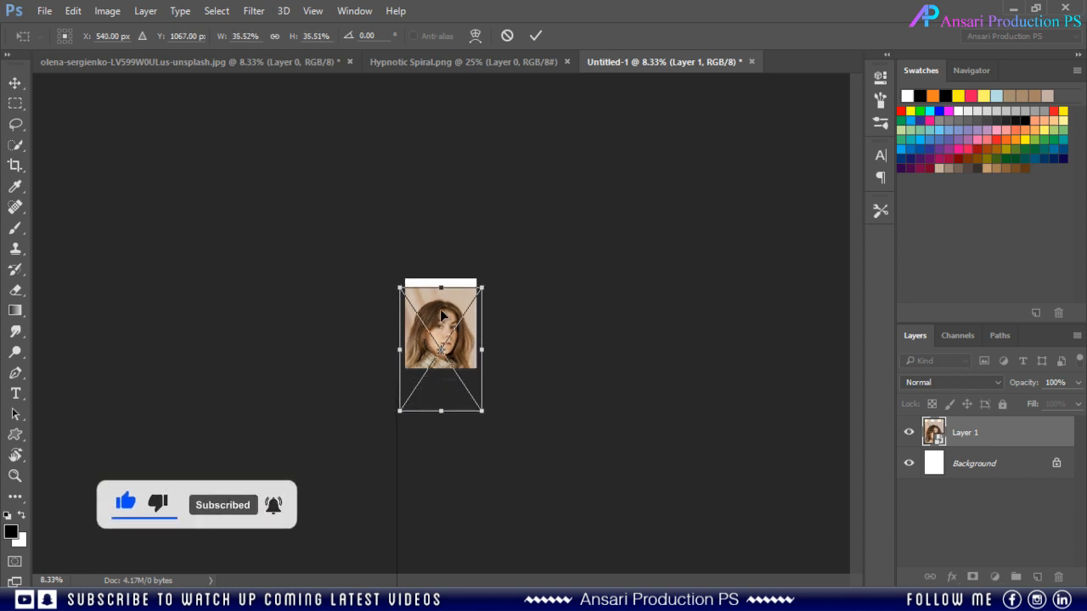
- Move the portrait up within the canvas to X 540 px, Y 775 px so it covers the whole page
drag(443, 314, 444, 299)
key(ctrl+plus)
key(ctrl+plus)
key(ctrl+plus)
key(ctrl+plus)
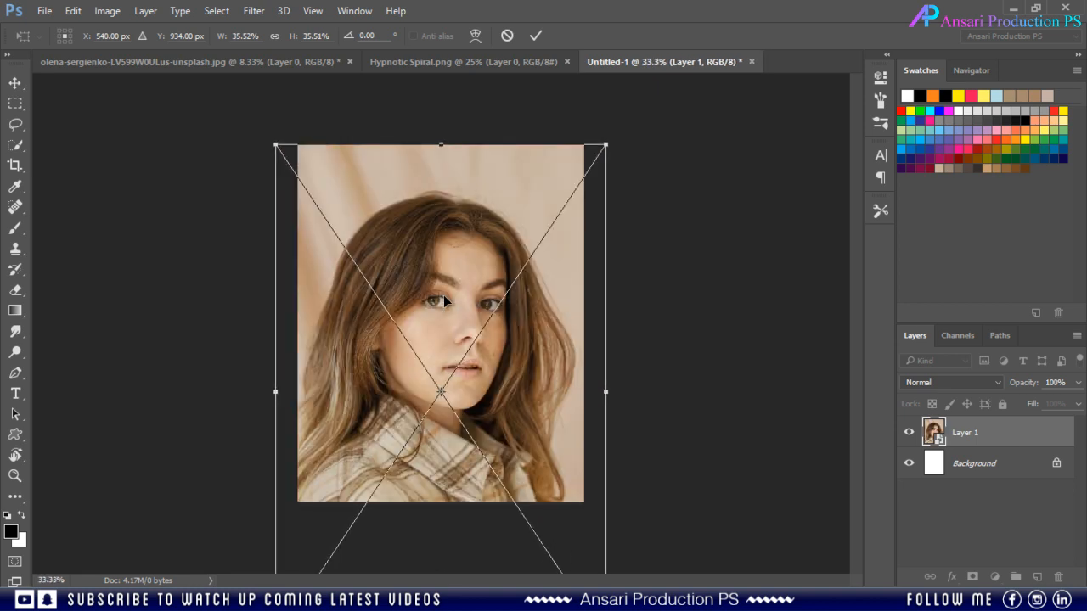
mouse_move(451, 270)
mouse_down()
mouse_move(452, 252)
mouse_move(446, 261)
mouse_up()
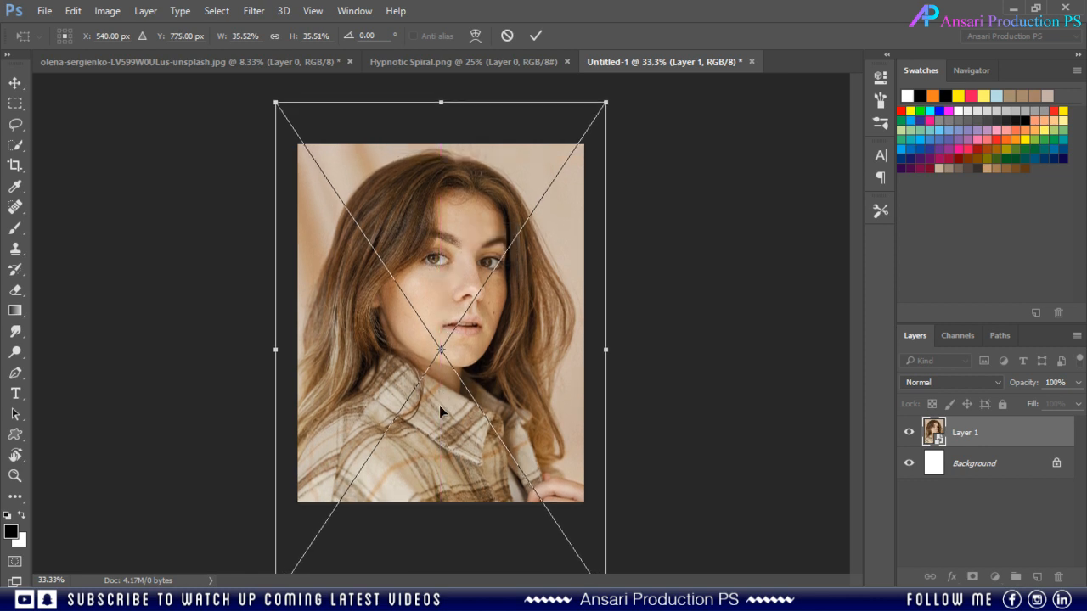
- Enlarge the portrait slightly to just under 40%, reposition the head within the canvas, and apply the transformation
key(ctrl+minus)
key(ctrl+minus)
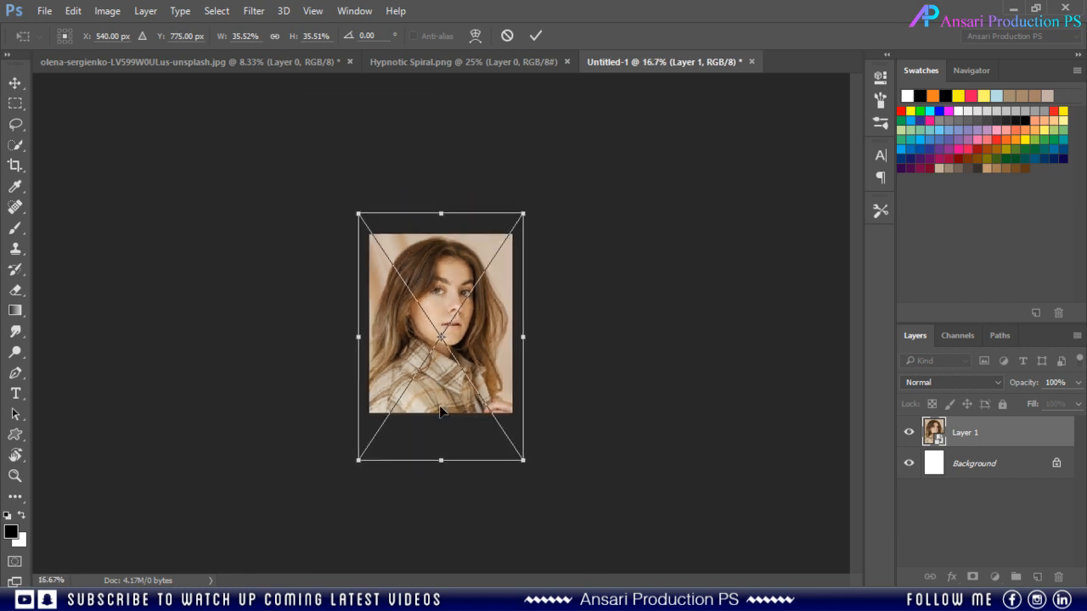
drag(358, 461, 348, 474)
drag(440, 286, 436, 298)
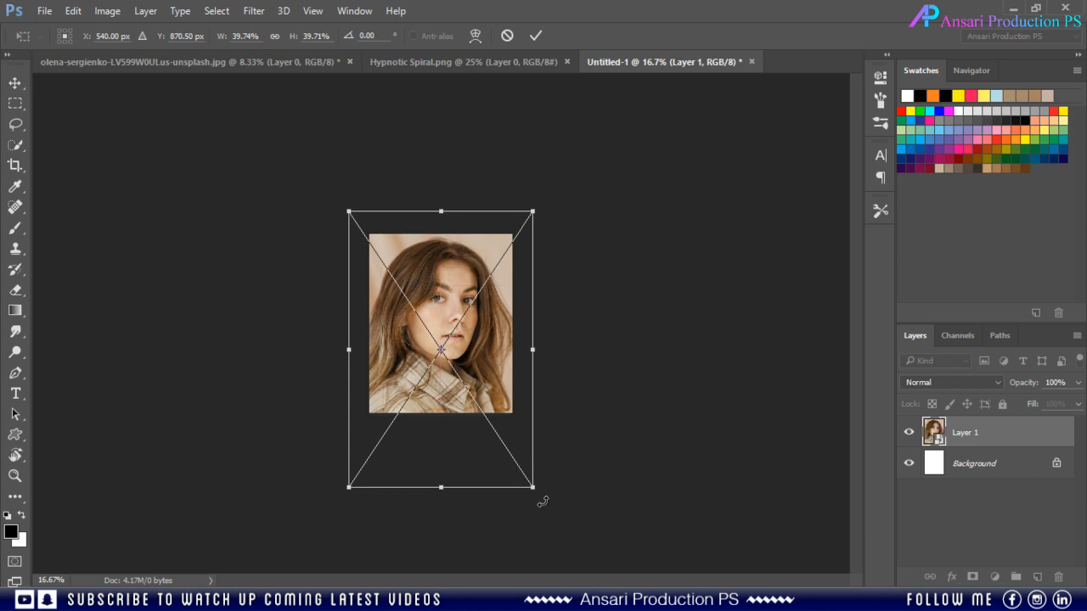
drag(531, 487, 528, 481)
drag(443, 293, 442, 288)
click(534, 35)
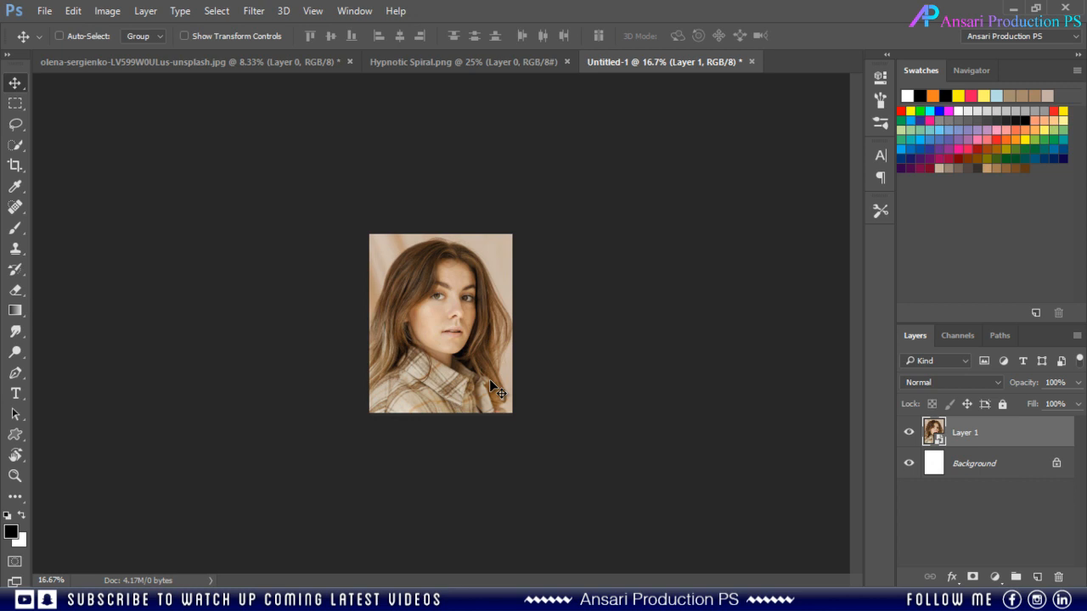
- Rasterize the portrait layer and crop away everything outside the canvas using a full-canvas selection, clearing the selection at the end
right_click(1019, 433)
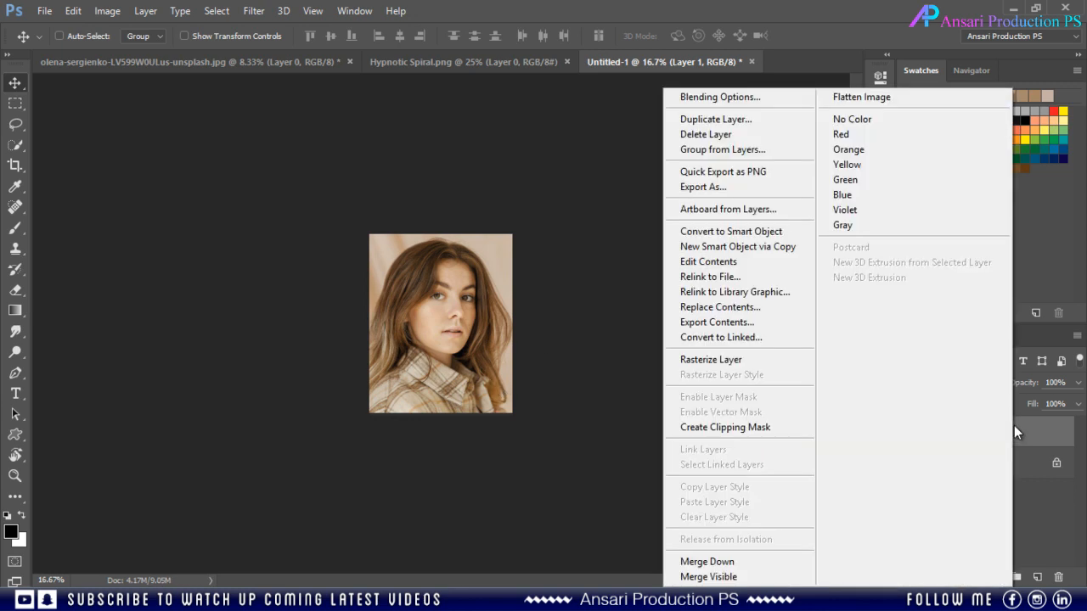
click(776, 359)
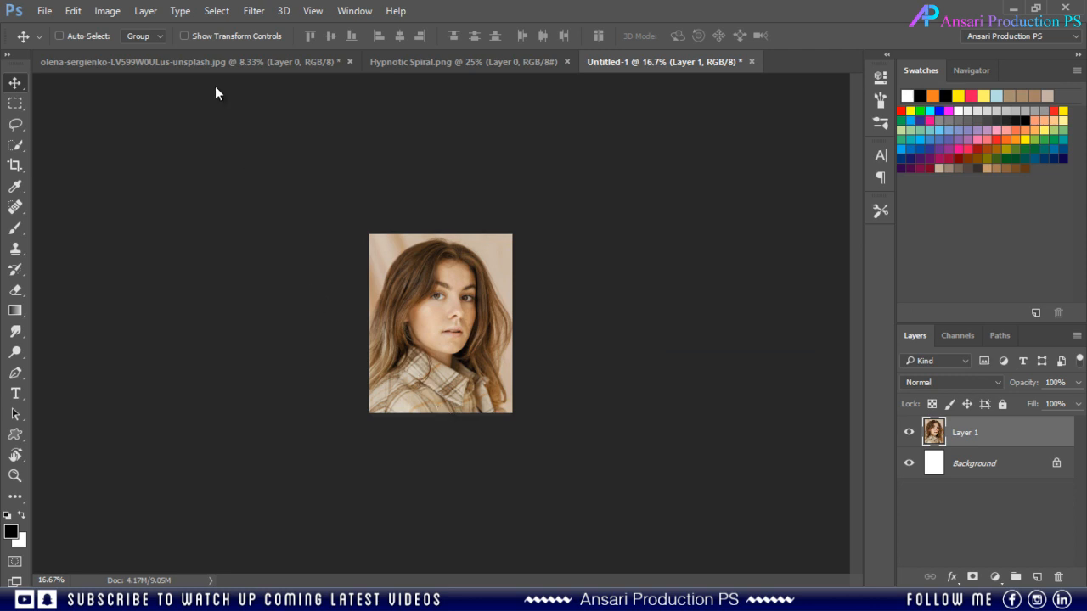
click(213, 11)
click(279, 29)
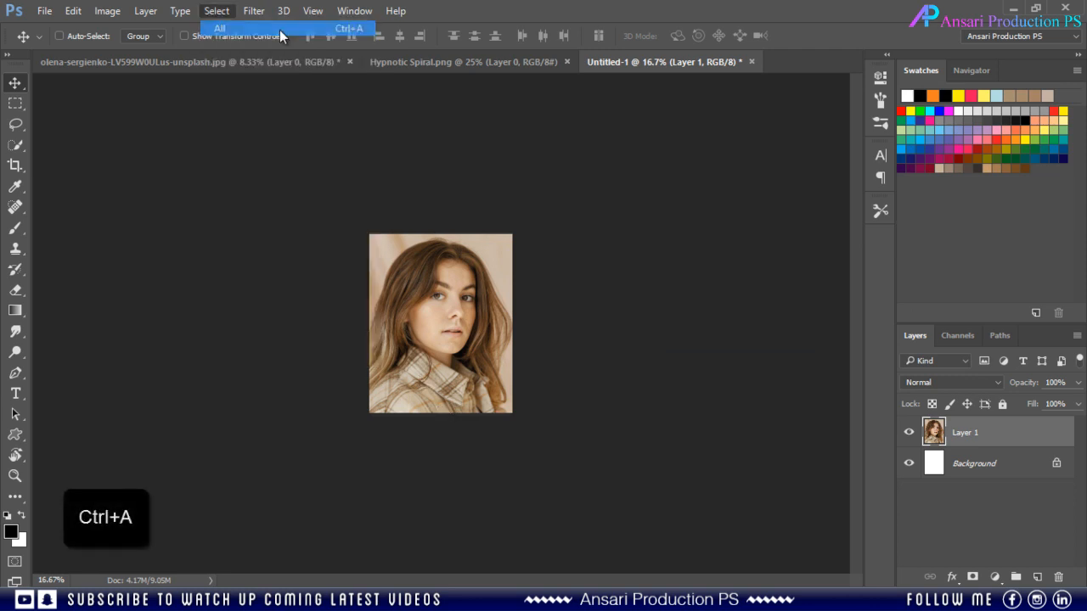
click(109, 11)
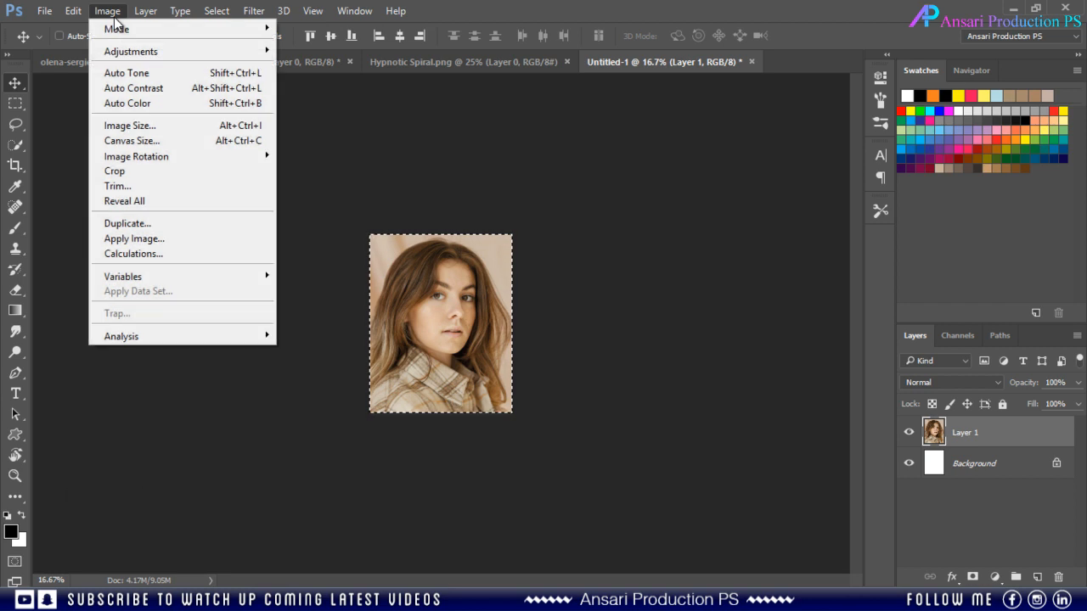
click(121, 173)
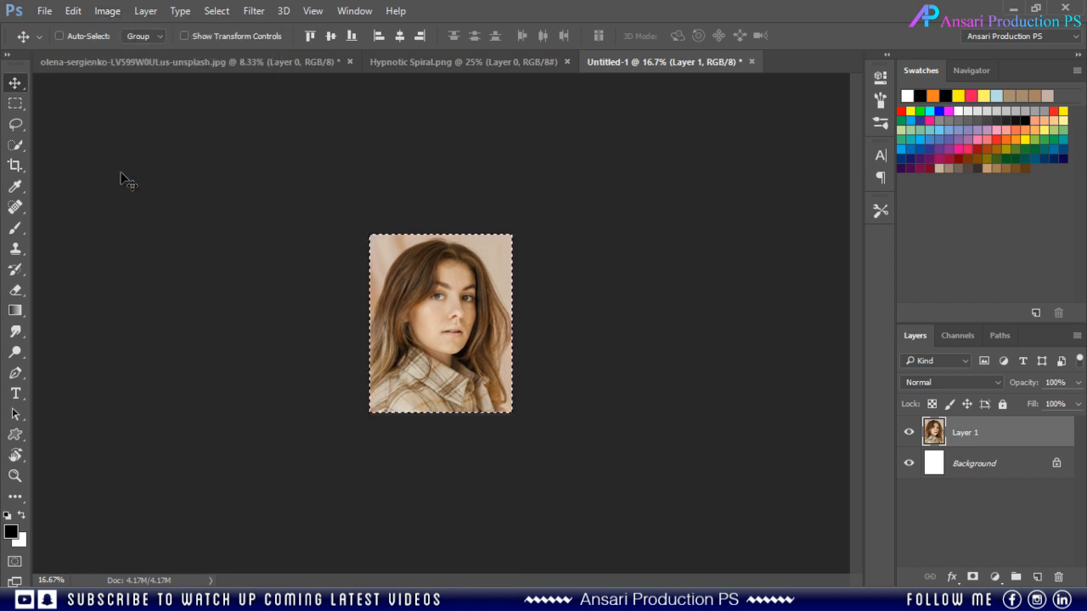
key(ctrl+d)
click(225, 15)
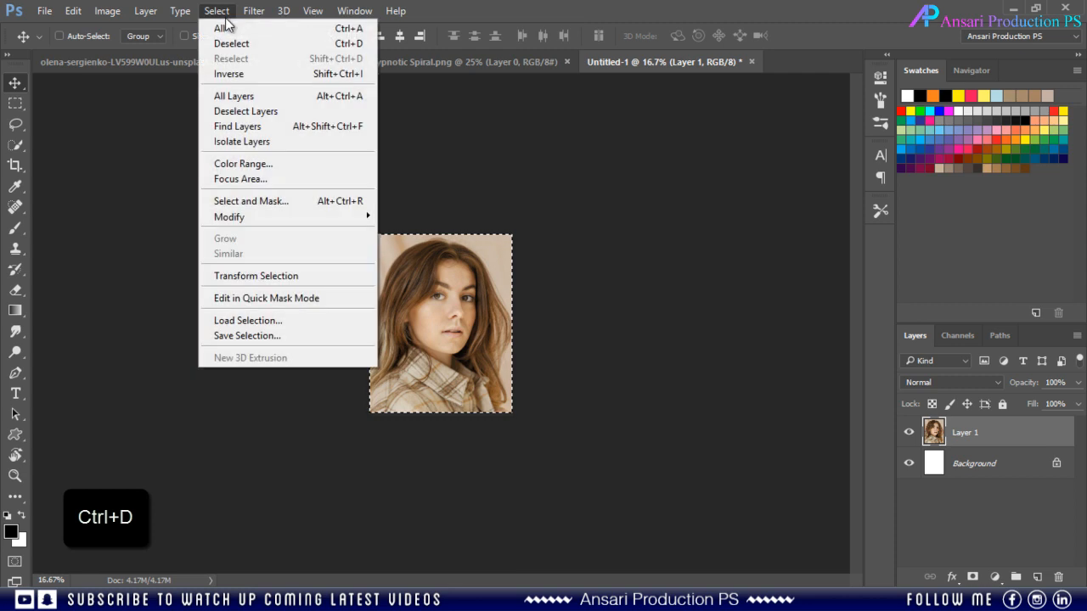
click(228, 44)
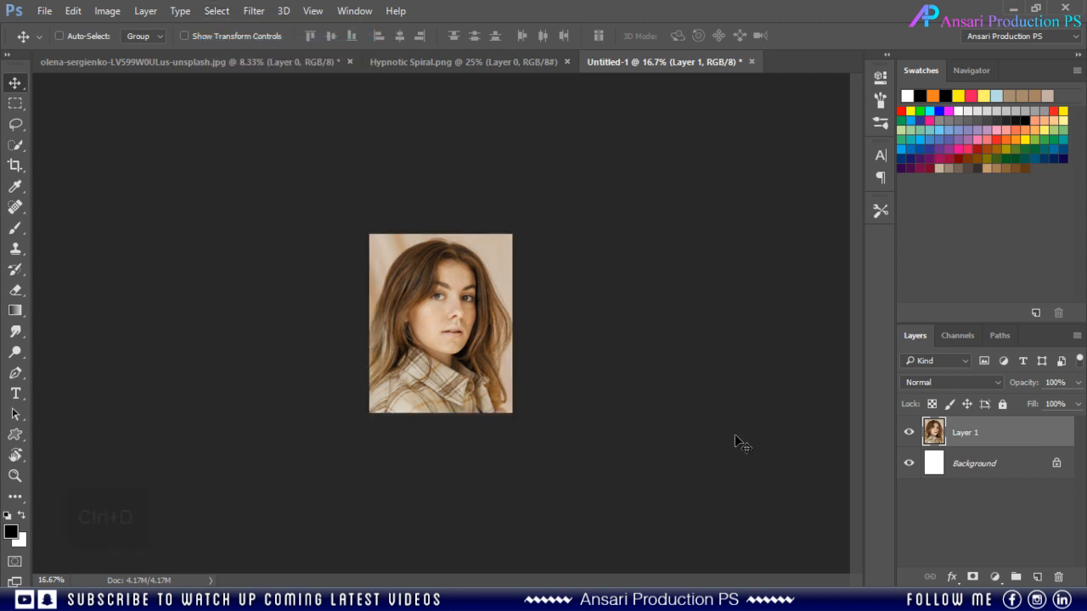
drag(447, 350, 416, 320)
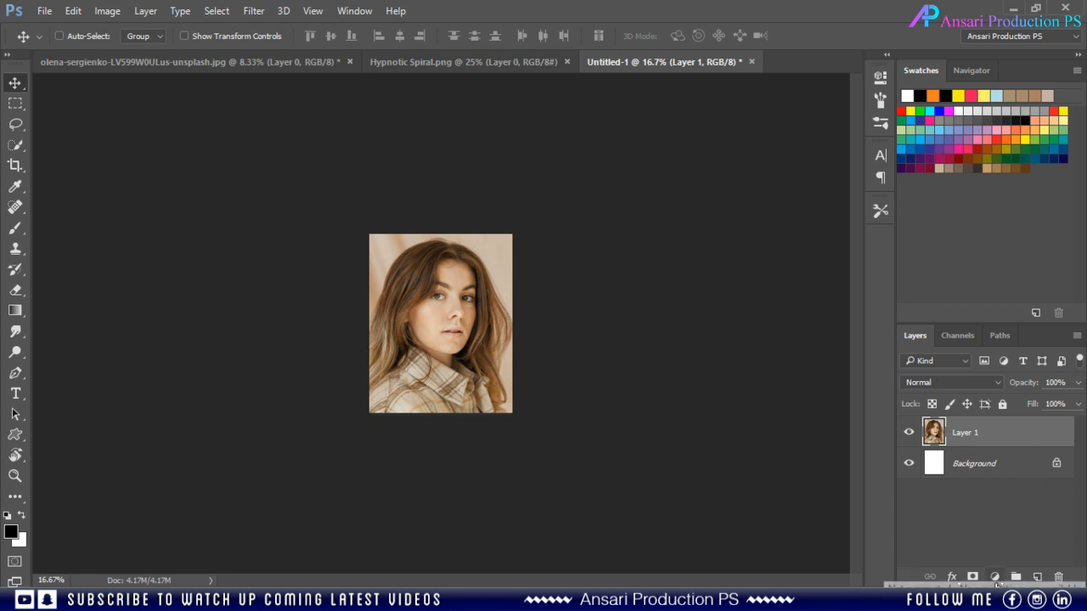
- Try a Black & White adjustment layer over the portrait with Blues at 300 and raised Magentas, and delete the adjustment
click(995, 577)
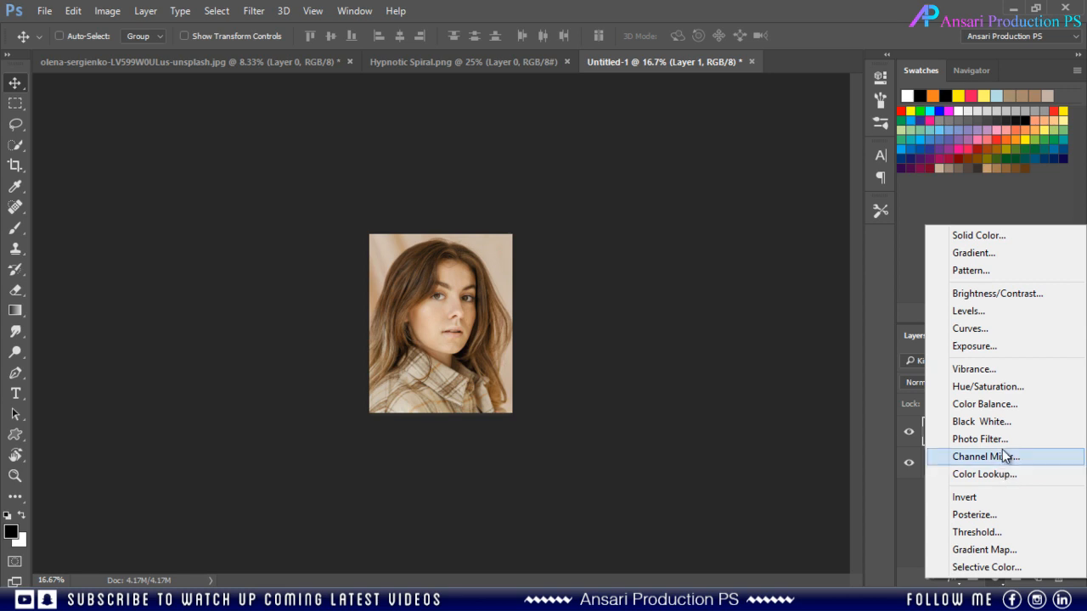
click(1010, 424)
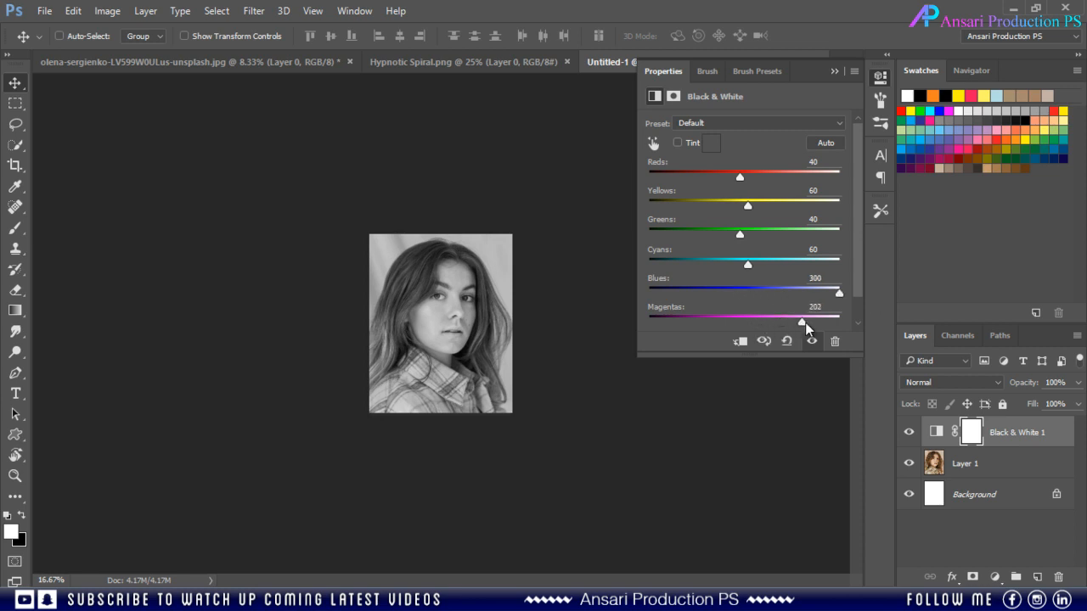
key(ctrl+shift+u)
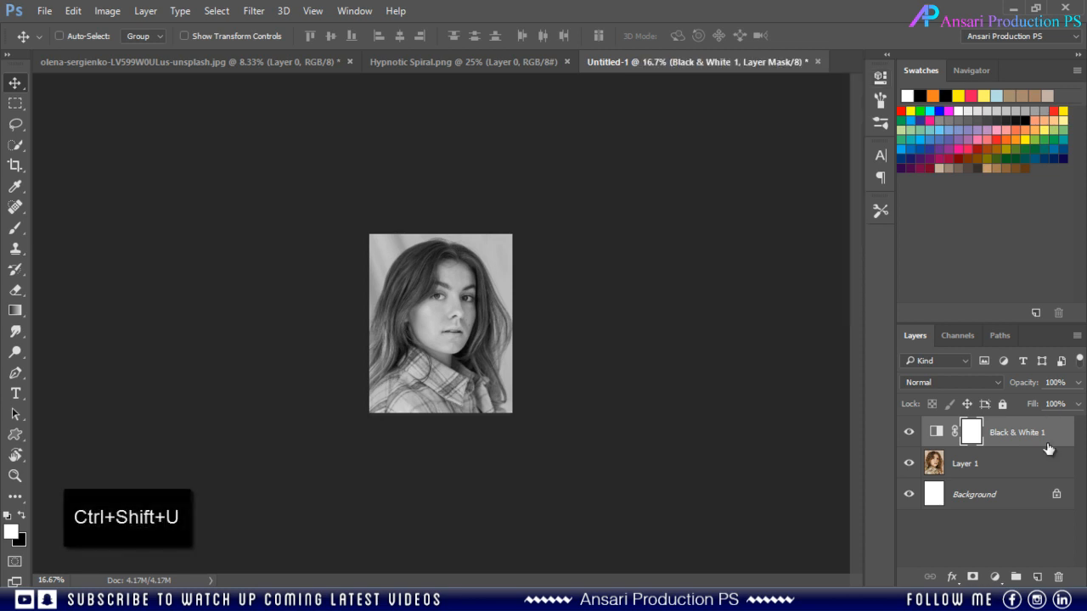
drag(1046, 446, 1058, 581)
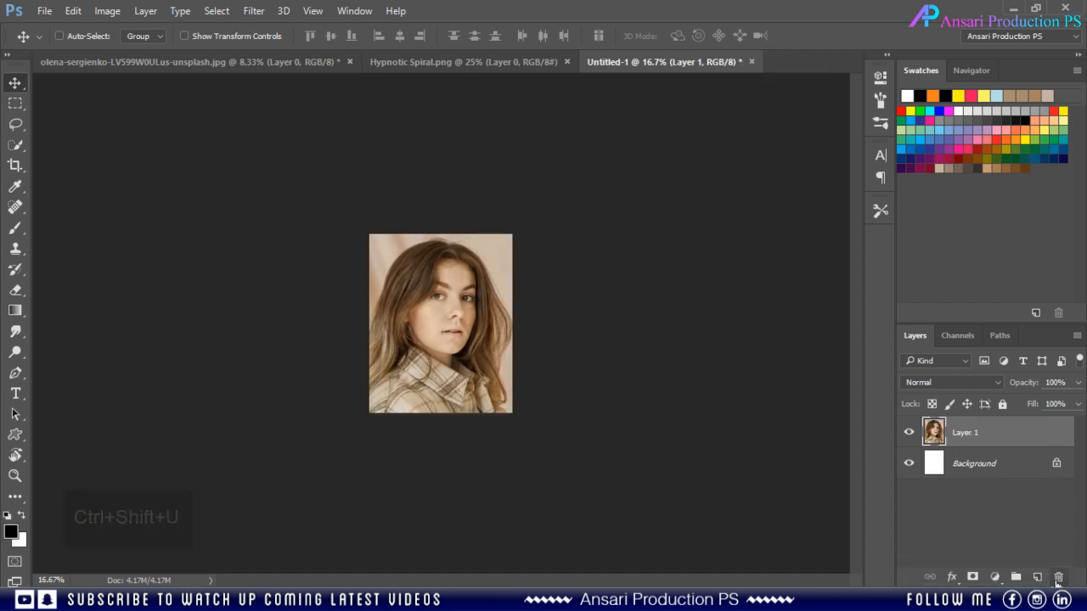
- Turn the portrait grayscale with a Hue/Saturation adjustment layer, setting Saturation to -100 and raising Lightness slightly
click(994, 577)
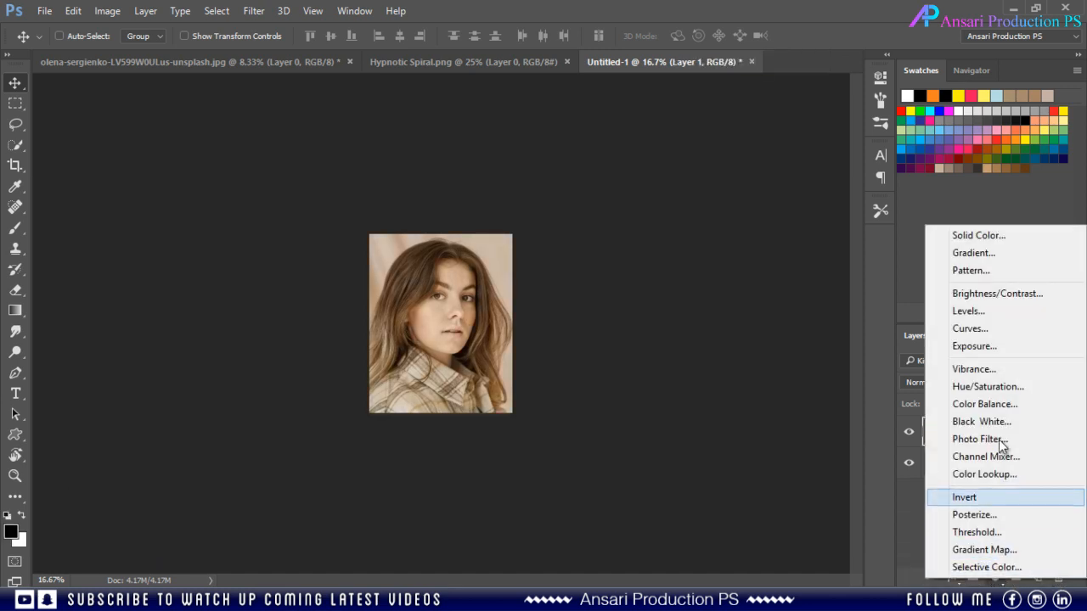
click(1001, 393)
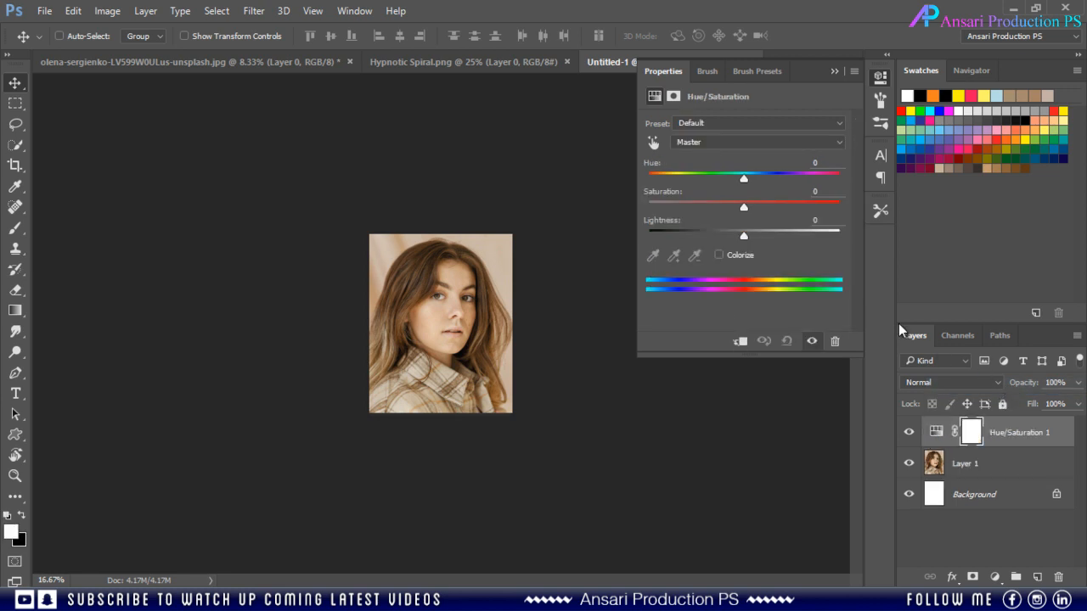
drag(743, 208, 617, 212)
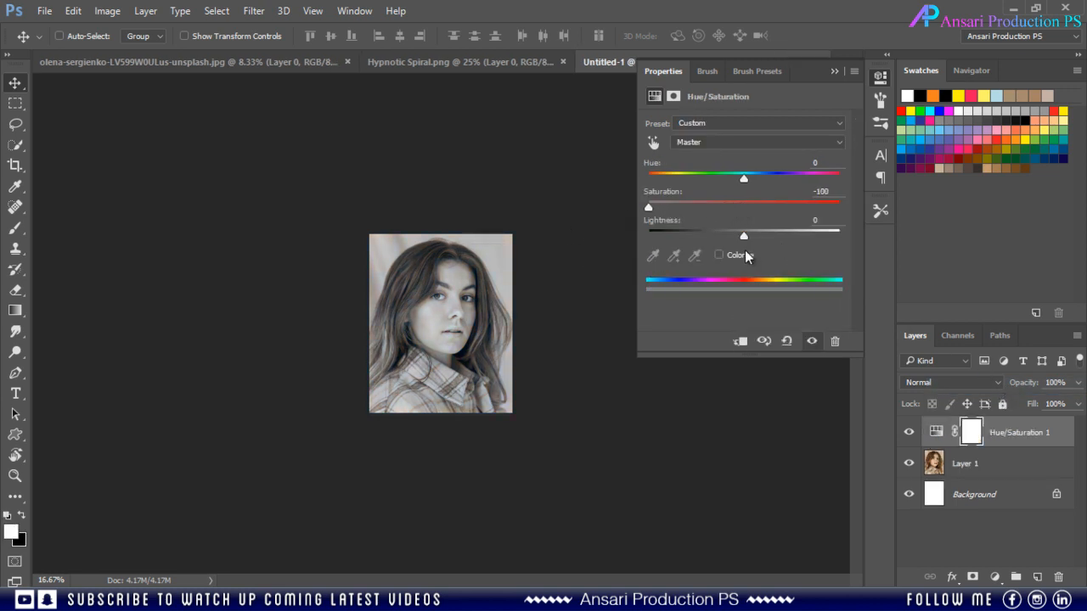
drag(743, 238, 750, 240)
click(836, 72)
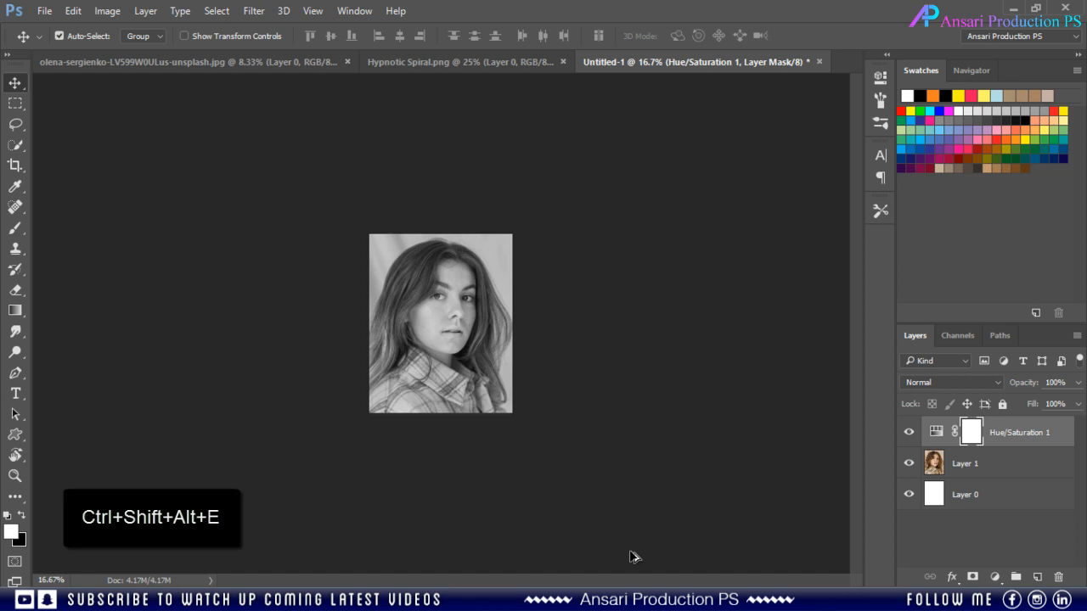
- Stamp the visible layers into a new top layer, hiding the Hue/Saturation and colour portrait layers and deleting the white Layer 0
key(ctrl+shift+alt+e)
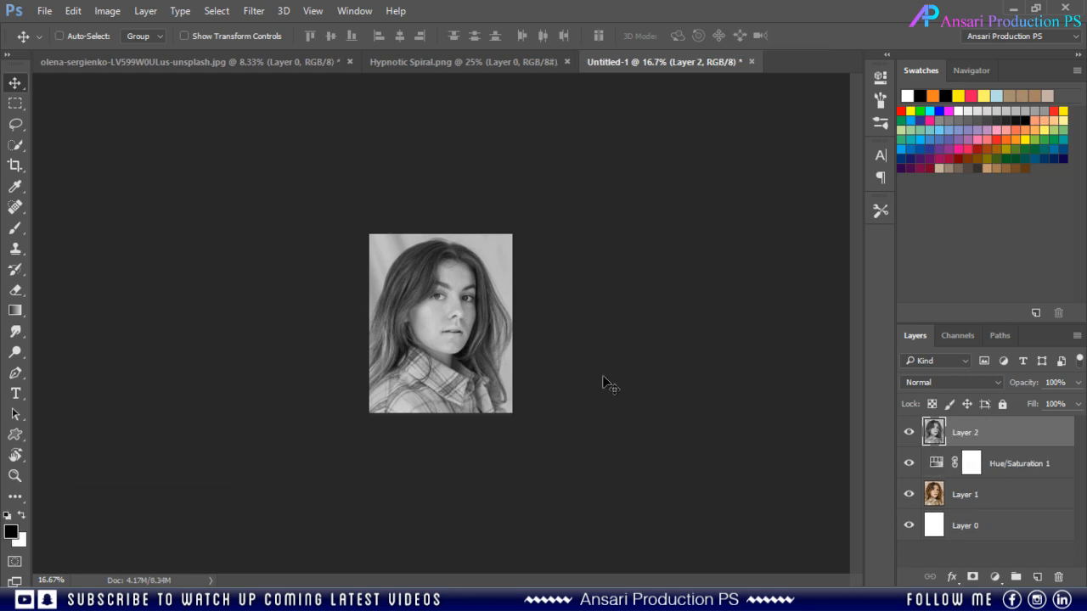
click(909, 464)
click(909, 494)
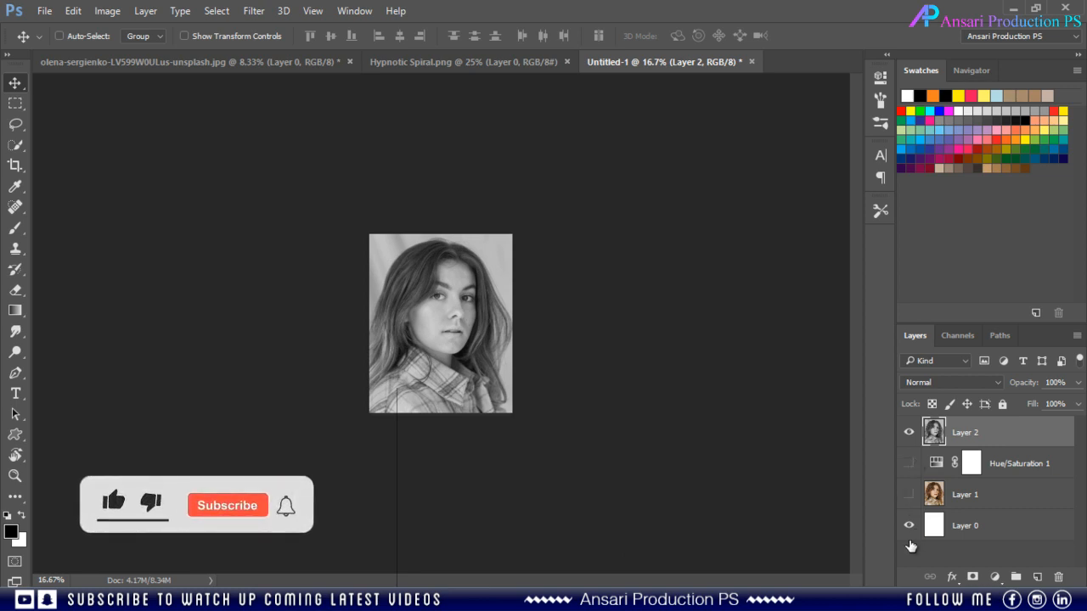
drag(910, 543, 1059, 578)
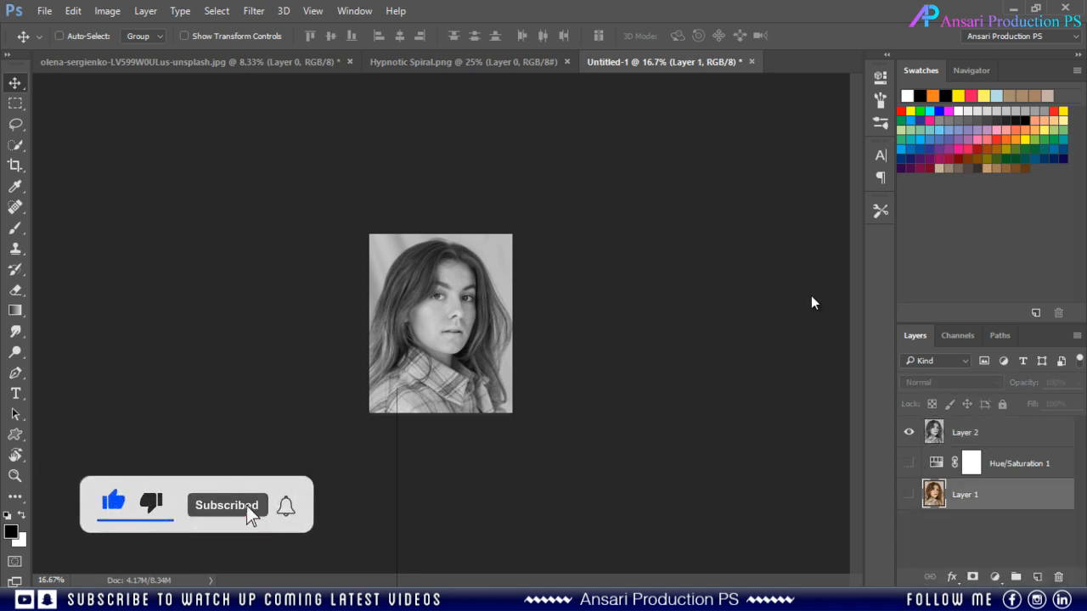
- Close the original portrait photo document without saving its changes
click(319, 62)
click(349, 62)
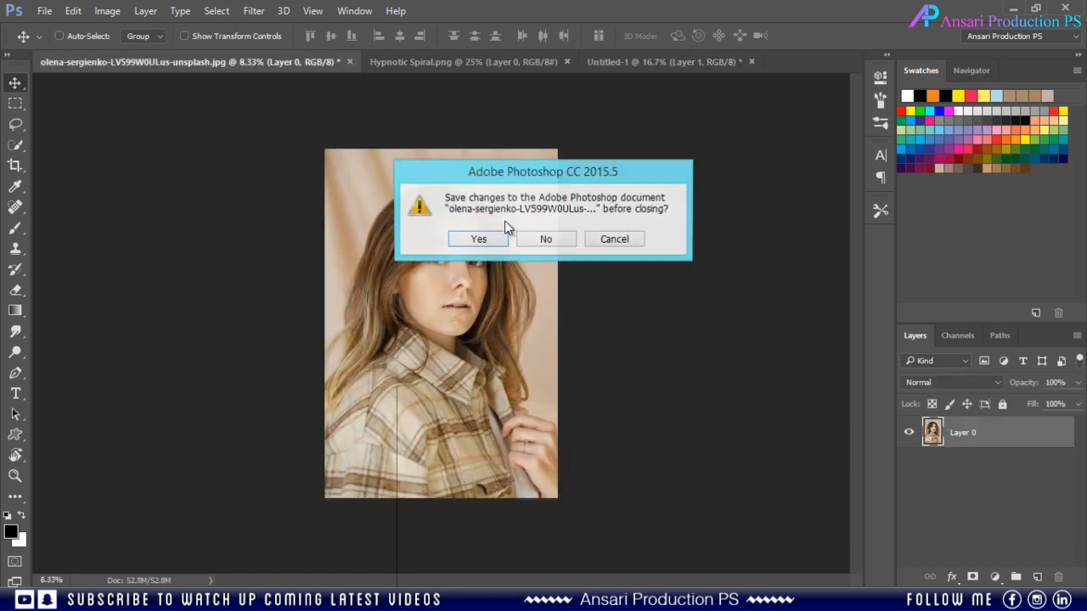
click(546, 239)
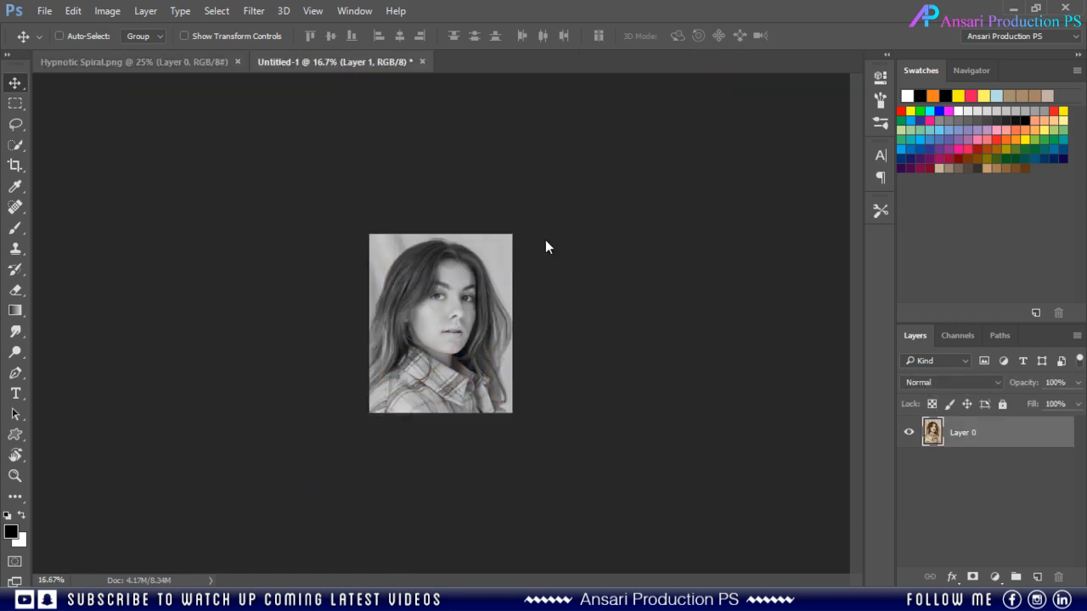
- Bring the concentric-ring graphic from Hypnotic Spiral.png into the Untitled-1 document as a new layer
click(177, 66)
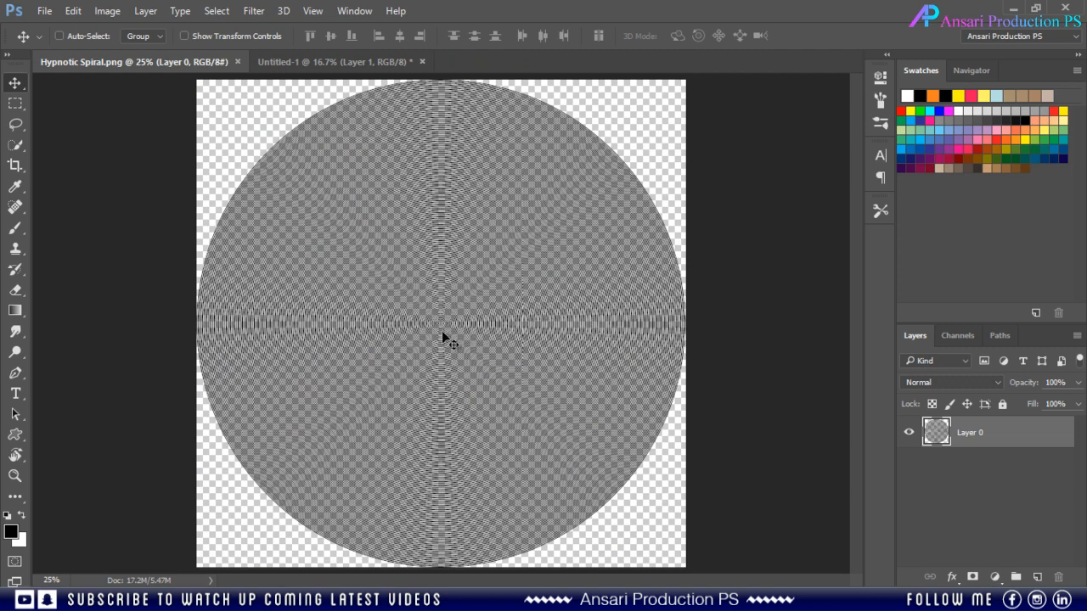
drag(442, 328, 481, 307)
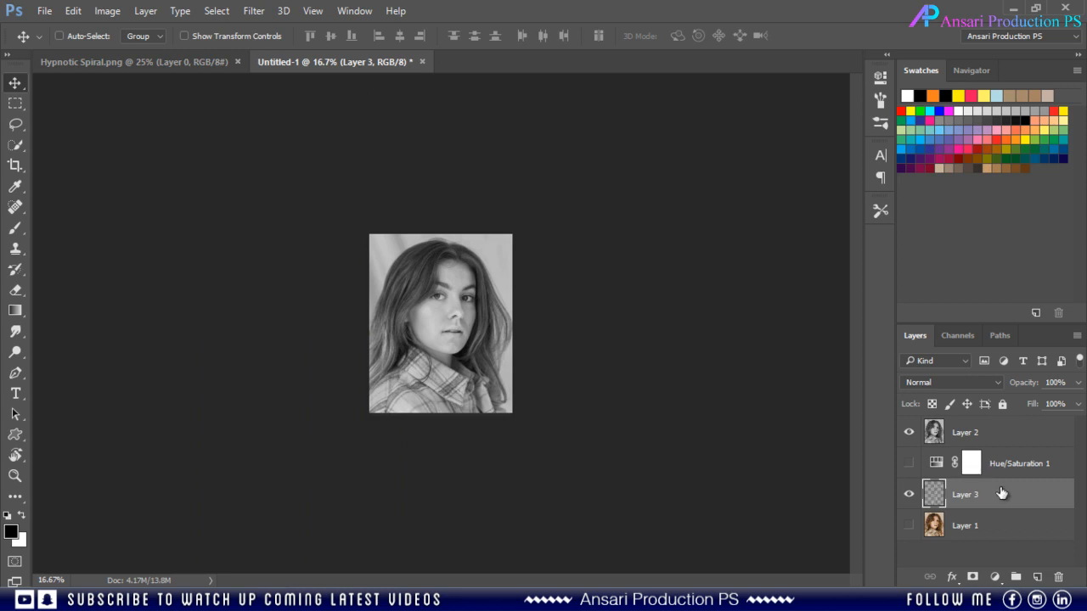
- Move the concentric-ring layer to the top of the layer stack and convert it to a smart object
drag(1002, 493, 1008, 433)
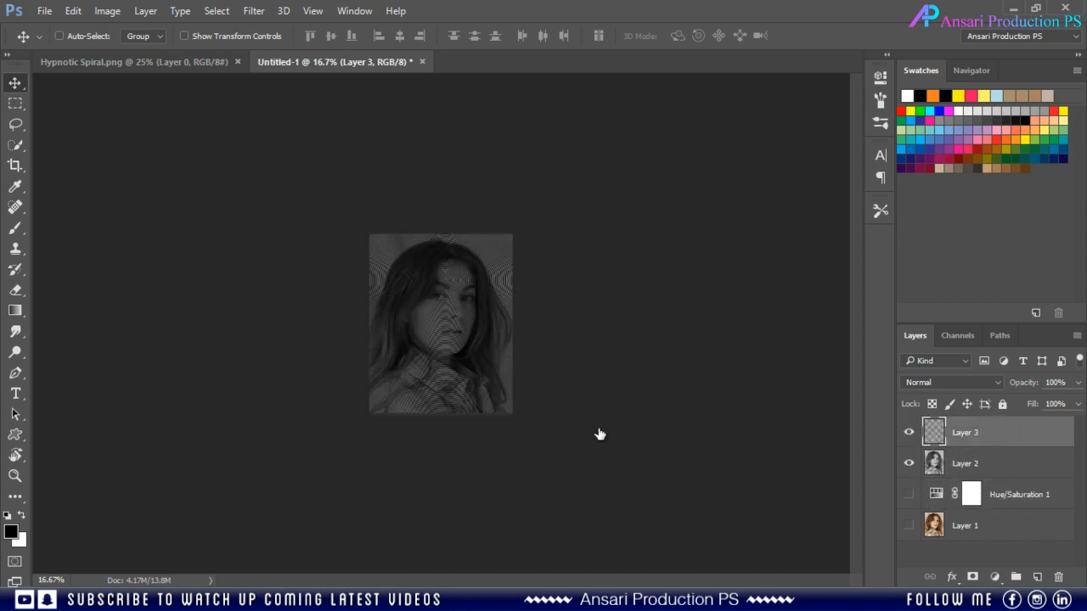
right_click(1021, 441)
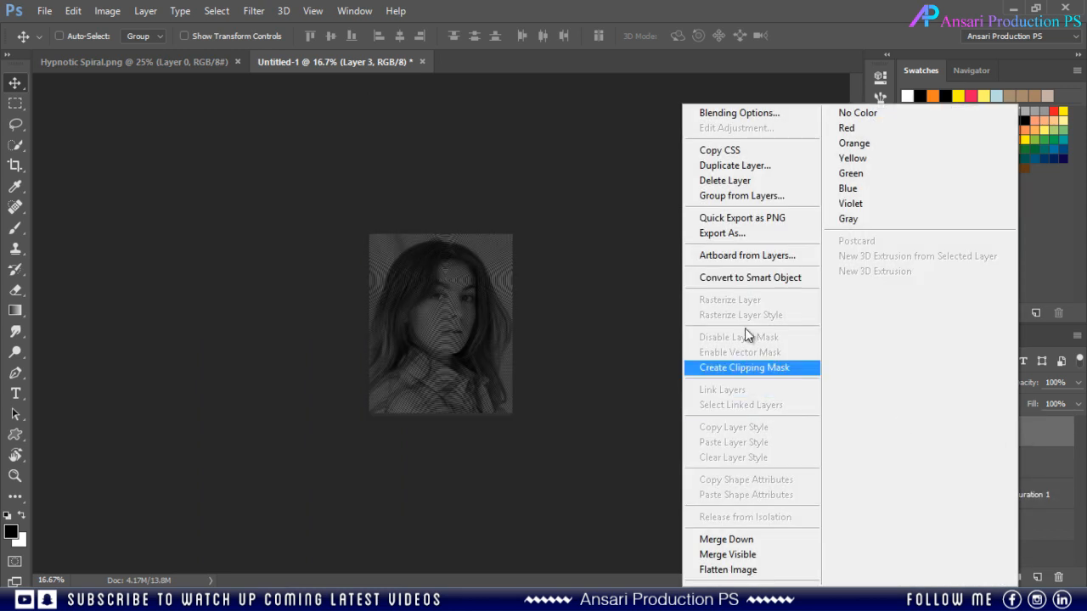
click(747, 283)
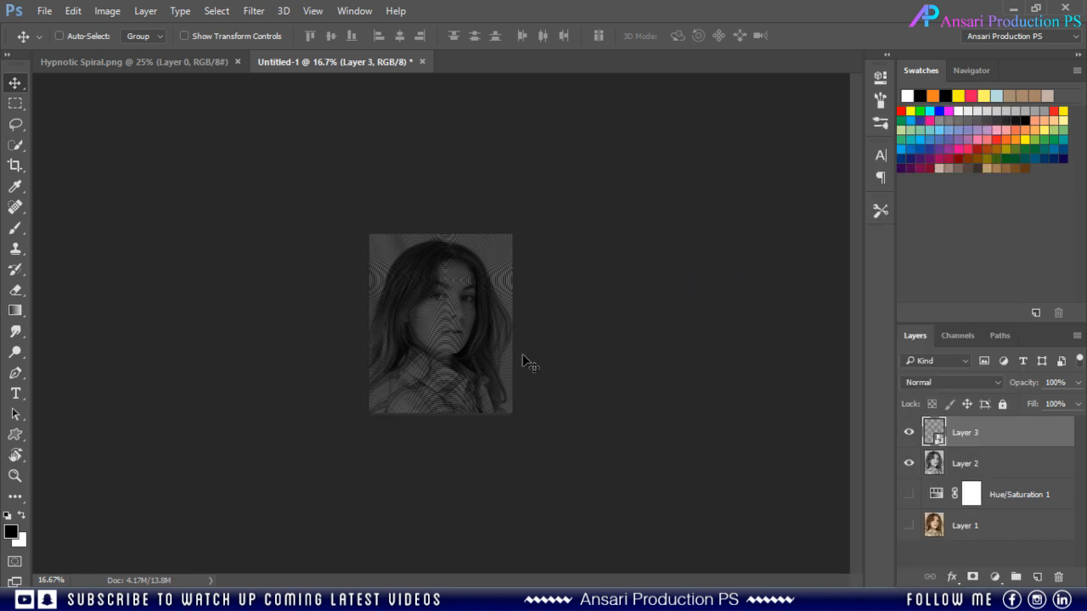
- Reposition the ring layer so the centre of its circles sits over the woman's eye on the side nearer her shoulder-side hair
key(z)
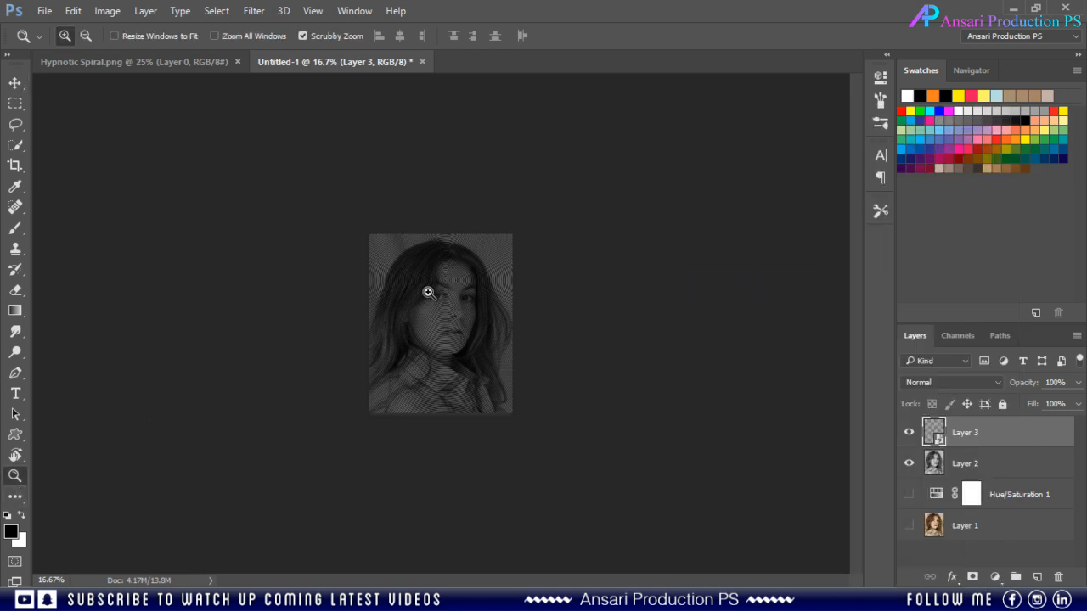
click(429, 293)
click(468, 298)
click(469, 299)
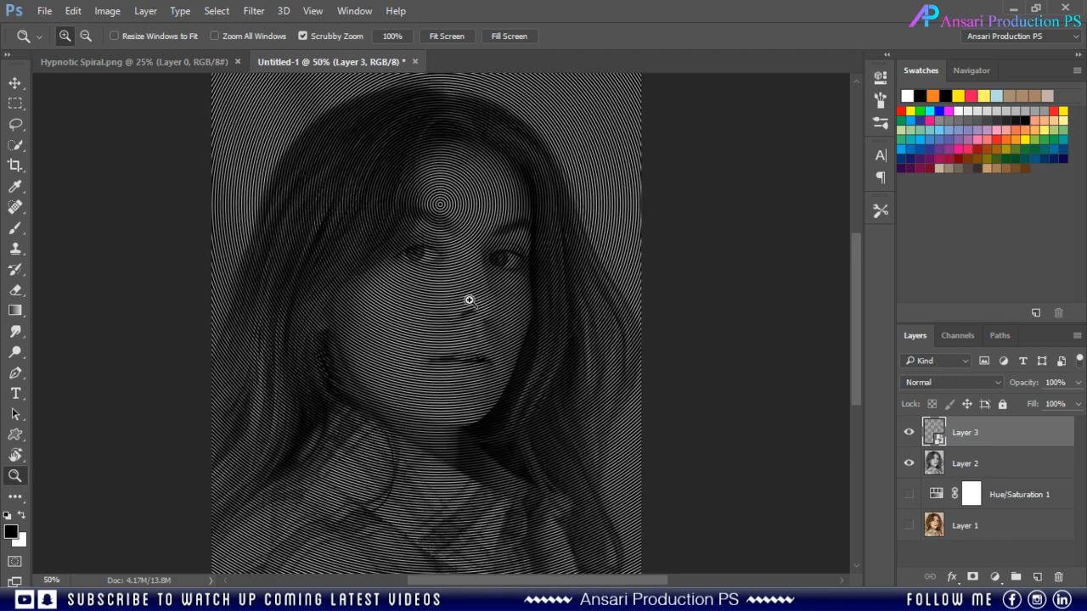
click(469, 300)
click(18, 100)
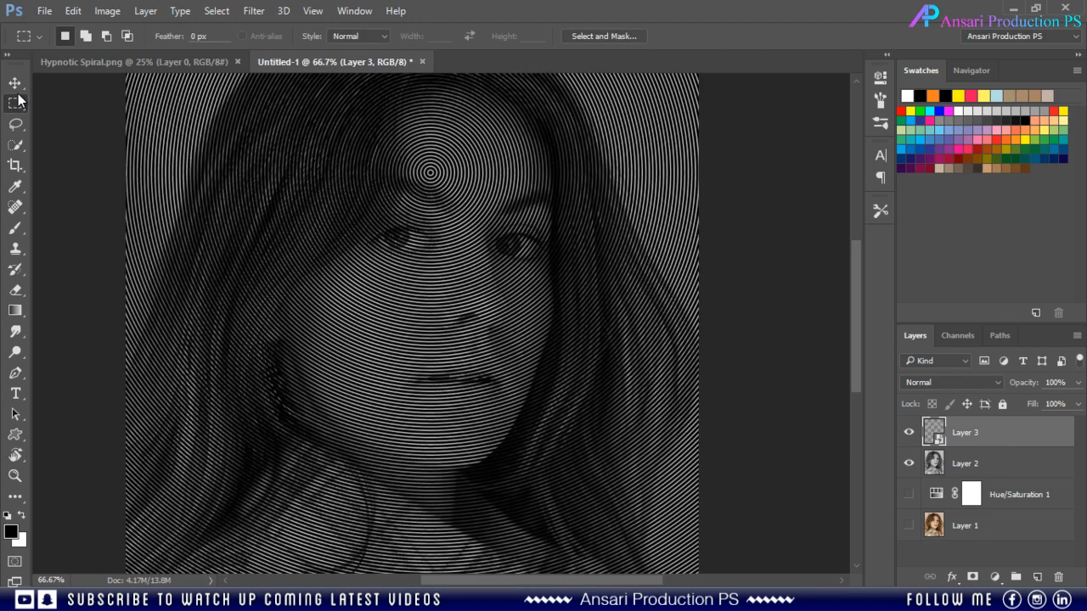
click(14, 82)
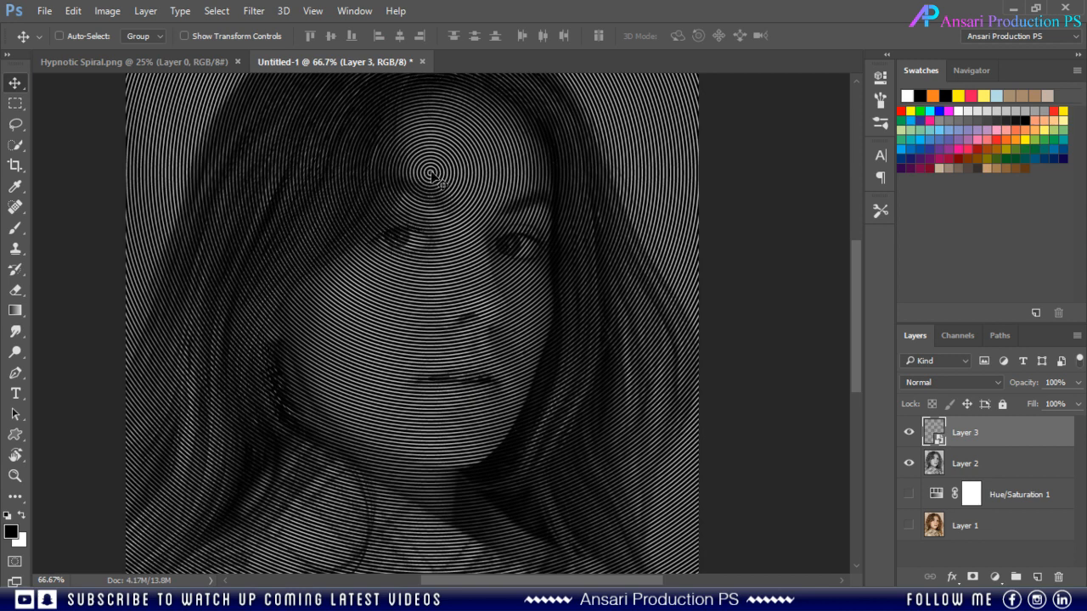
drag(427, 185, 433, 199)
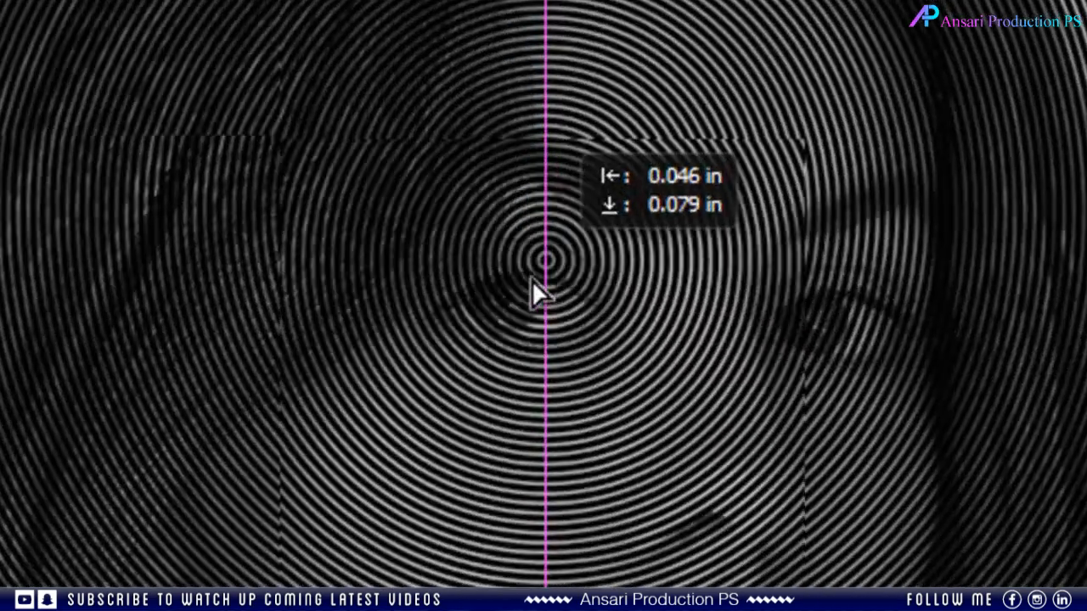
drag(512, 304, 501, 304)
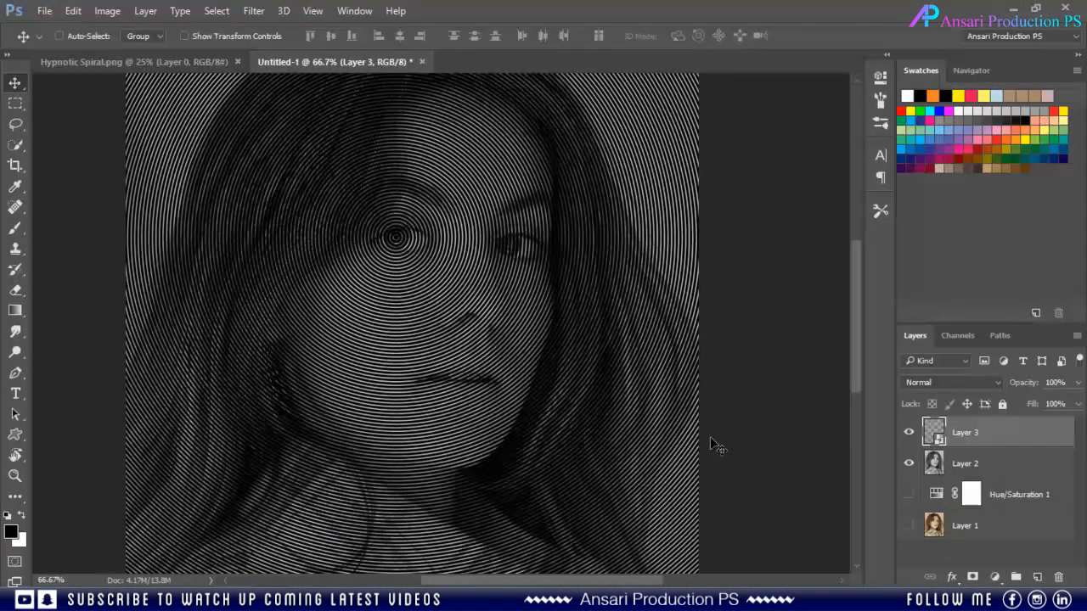
- Examine how the ring pattern reads over the whole portrait at different zoom levels
key(ctrl+minus)
key(ctrl+minus)
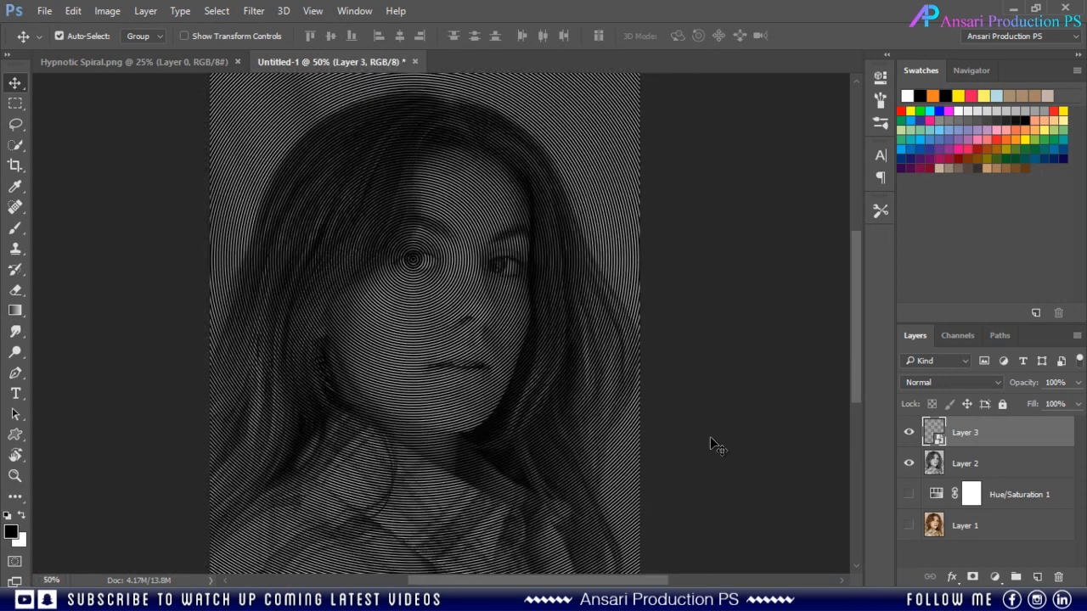
key(ctrl+minus)
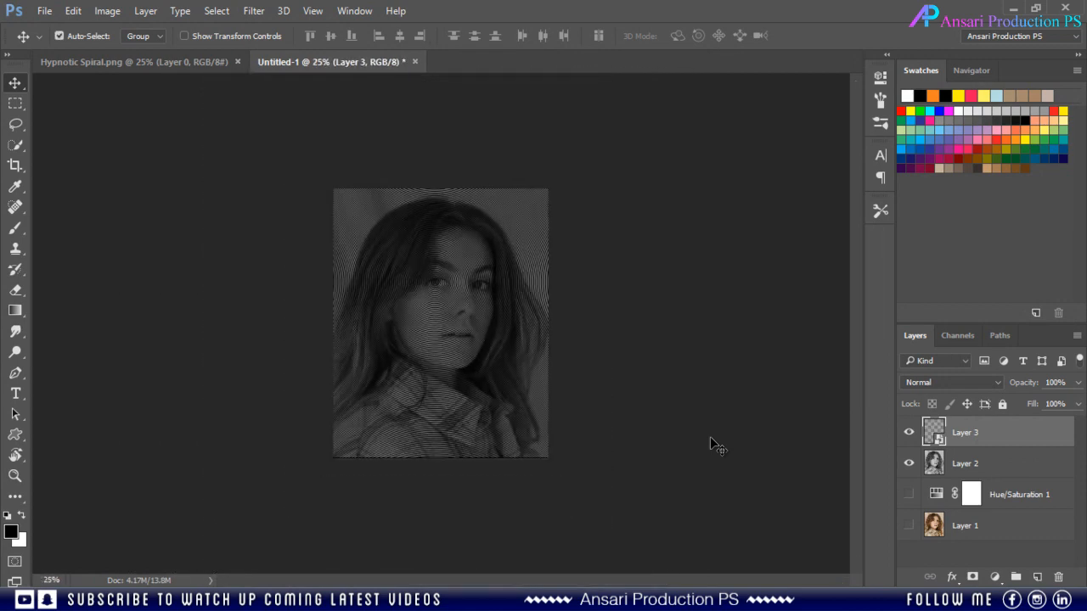
key(ctrl+plus)
key(ctrl+minus)
key(ctrl+plus)
key(ctrl+minus)
key(ctrl+plus)
key(ctrl+plus)
key(ctrl+minus)
- Scale the ring layer down proportionally around its centre to about 87%, keeping it larger than the canvas
key(ctrl+t)
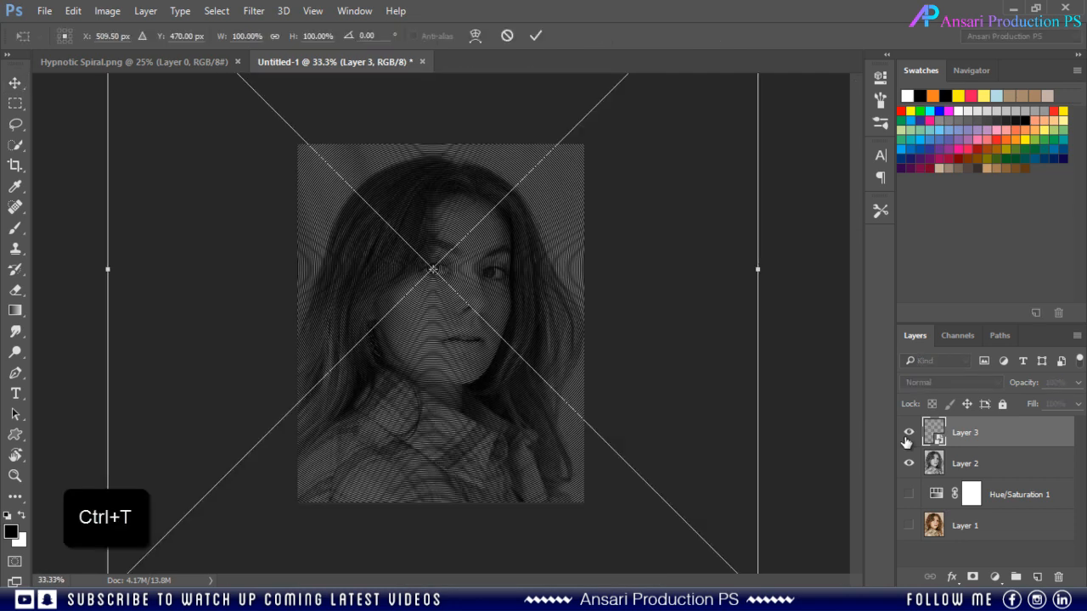
key(ctrl+minus)
key(ctrl+minus)
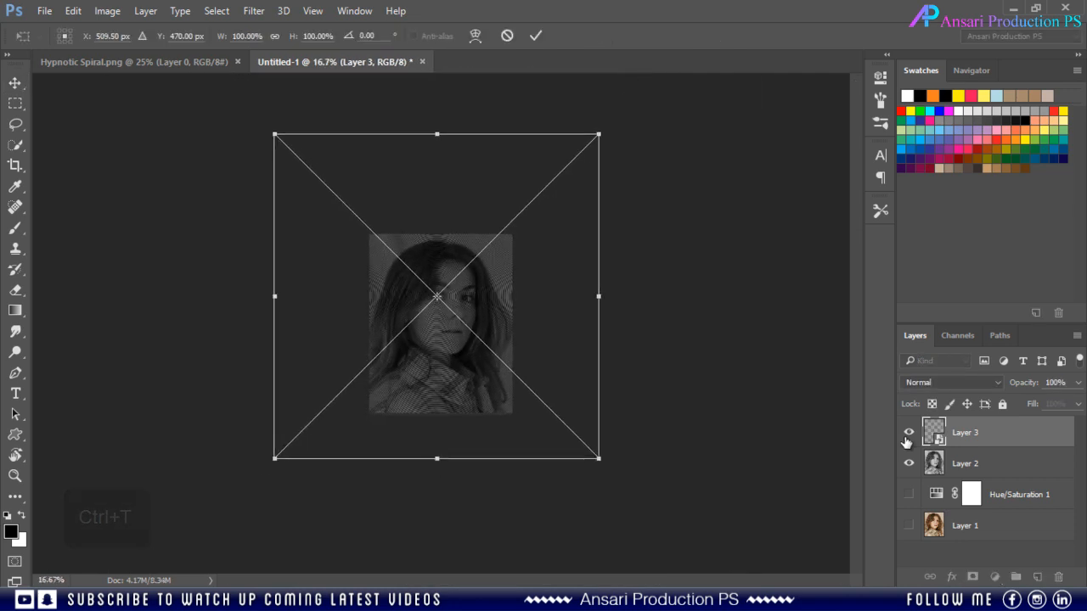
drag(276, 459, 328, 468)
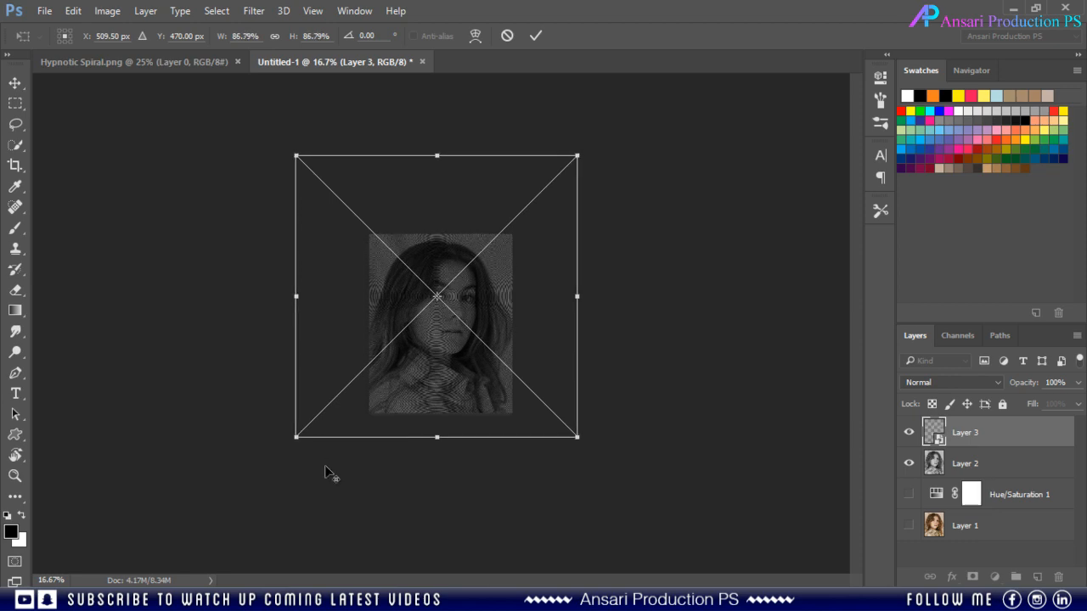
key(Return)
key(ctrl+plus)
key(ctrl+plus)
key(ctrl+plus)
- Save the artwork to the Desktop as a JPEG named Untitled-1 with Quality 12 (Maximum) and Baseline ("Standard") format
click(44, 10)
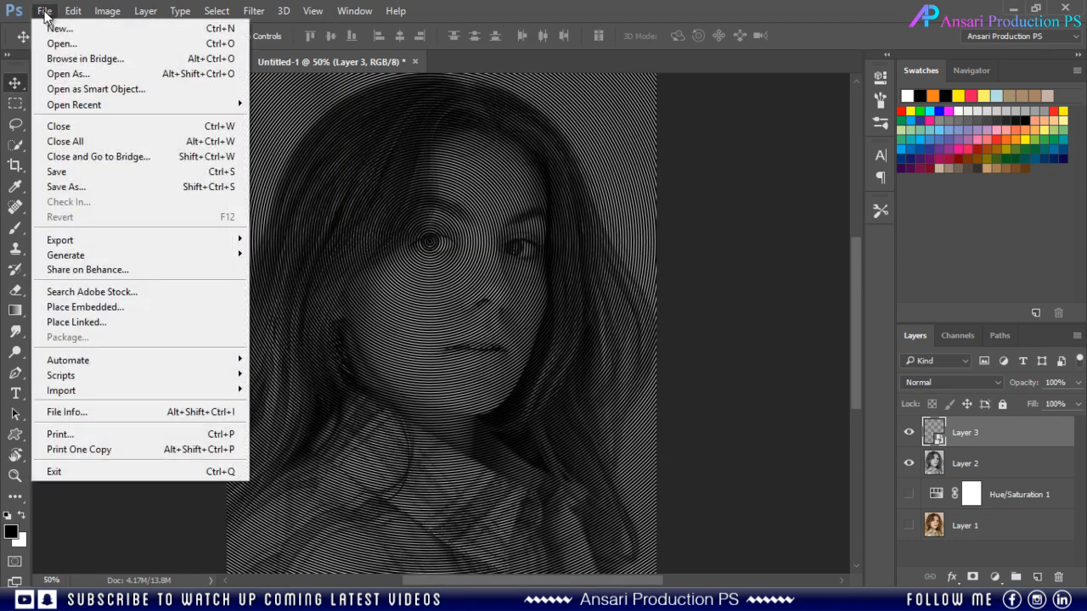
click(70, 186)
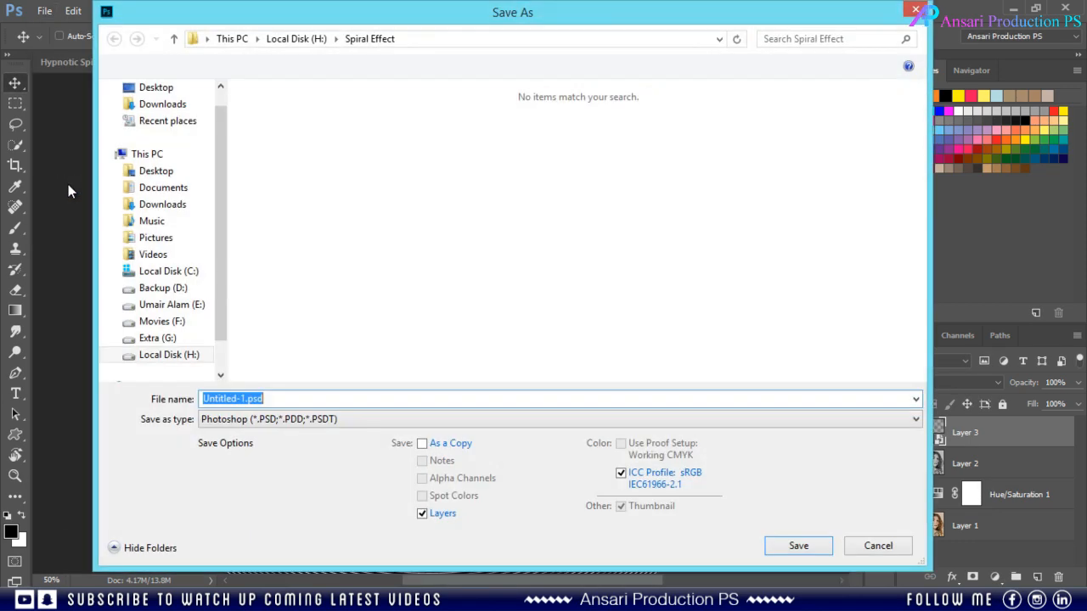
click(156, 88)
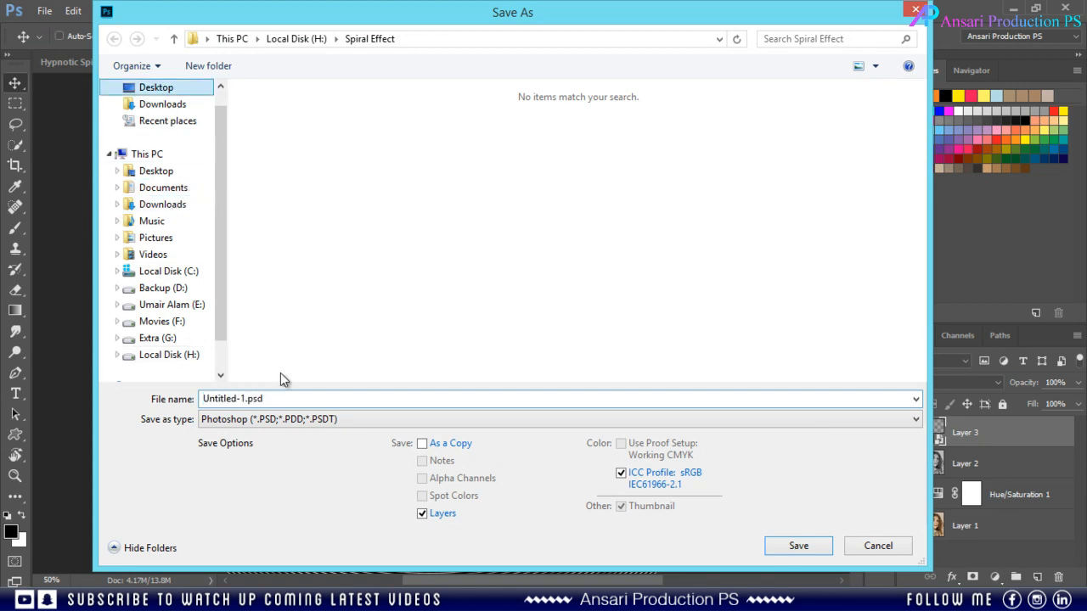
click(270, 419)
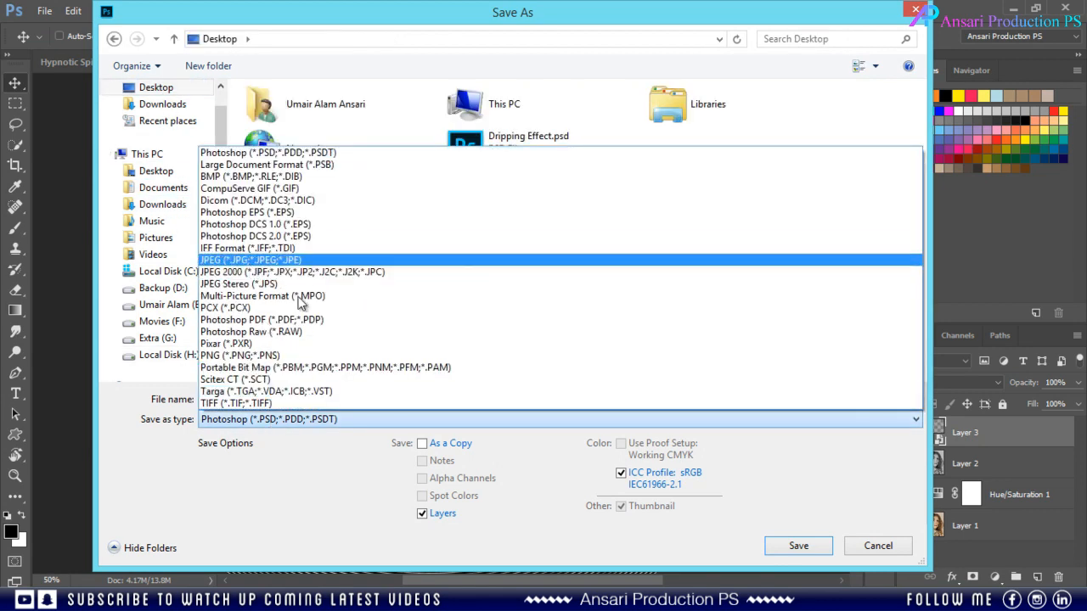
click(255, 259)
click(803, 547)
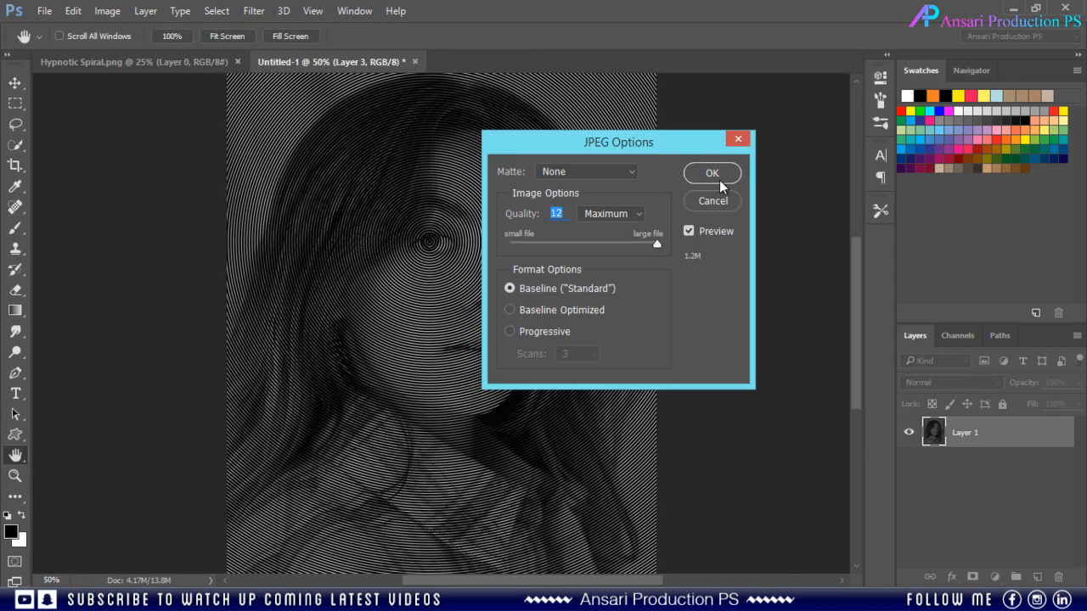
click(719, 177)
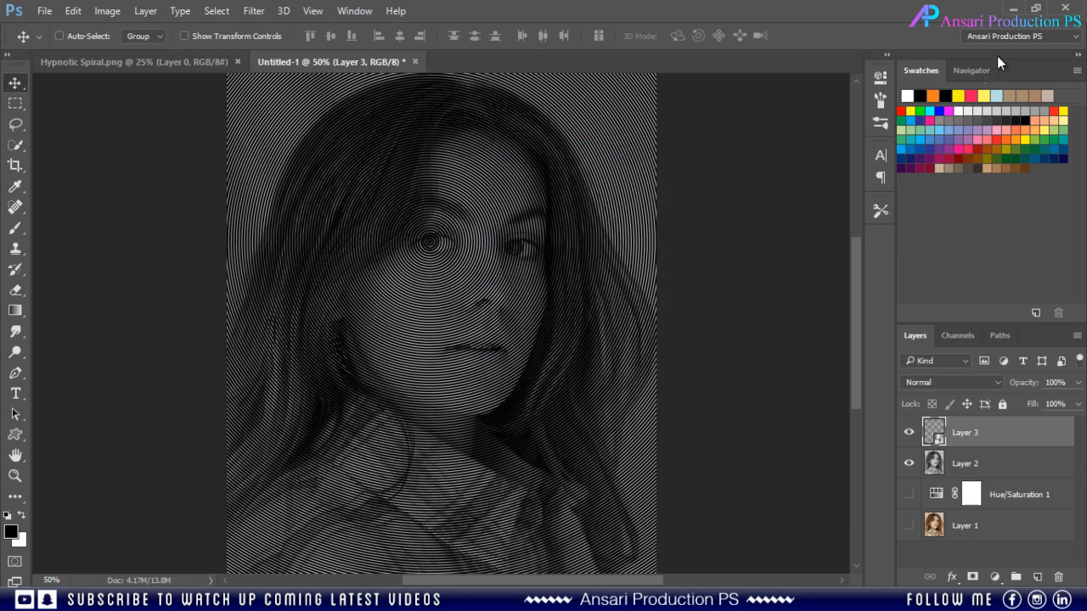
- Switch to the desktop and open the saved Untitled-1.jpg in Windows Photo Viewer, in a smaller window near the screen's centre
click(1018, 9)
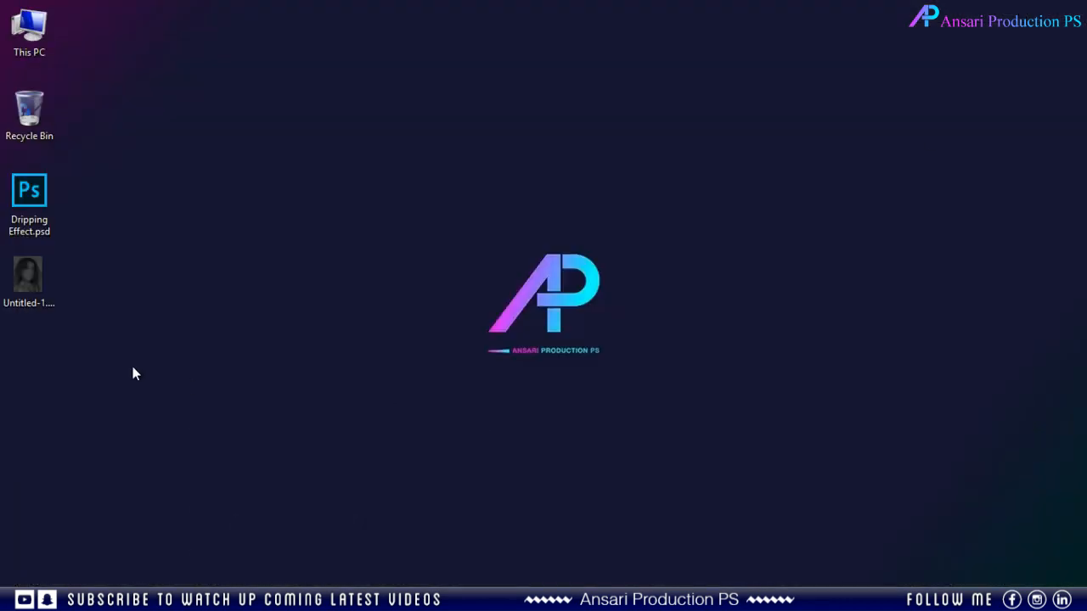
right_click(132, 367)
click(163, 431)
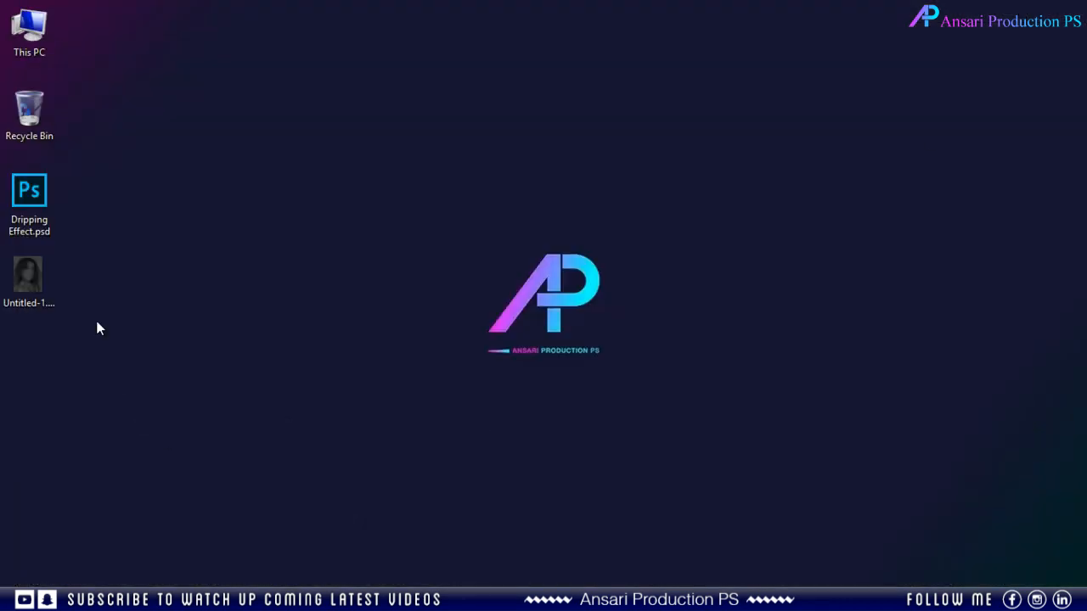
double_click(40, 270)
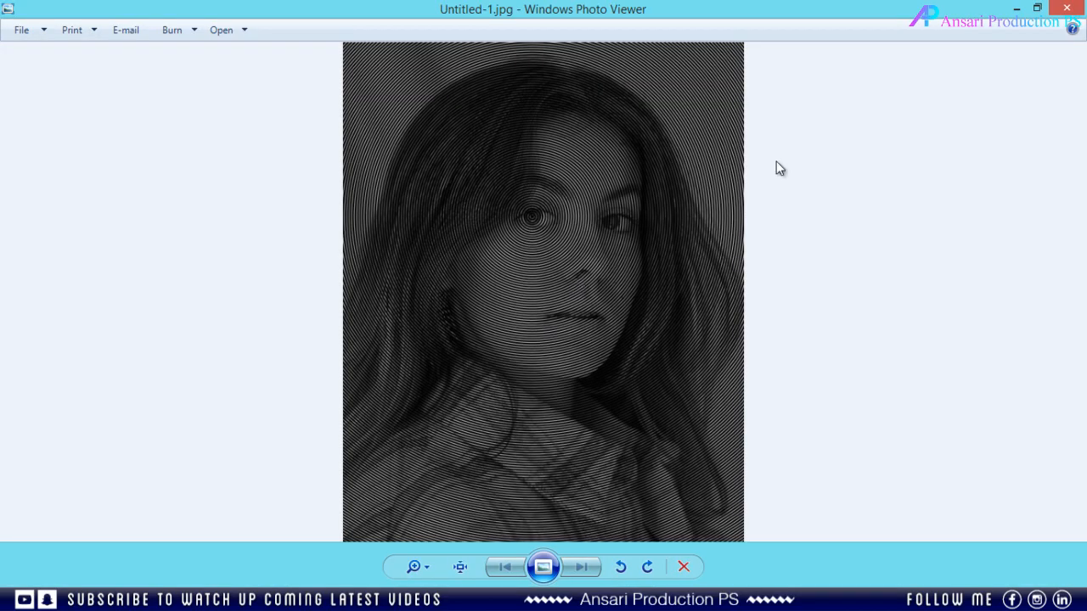
click(1036, 10)
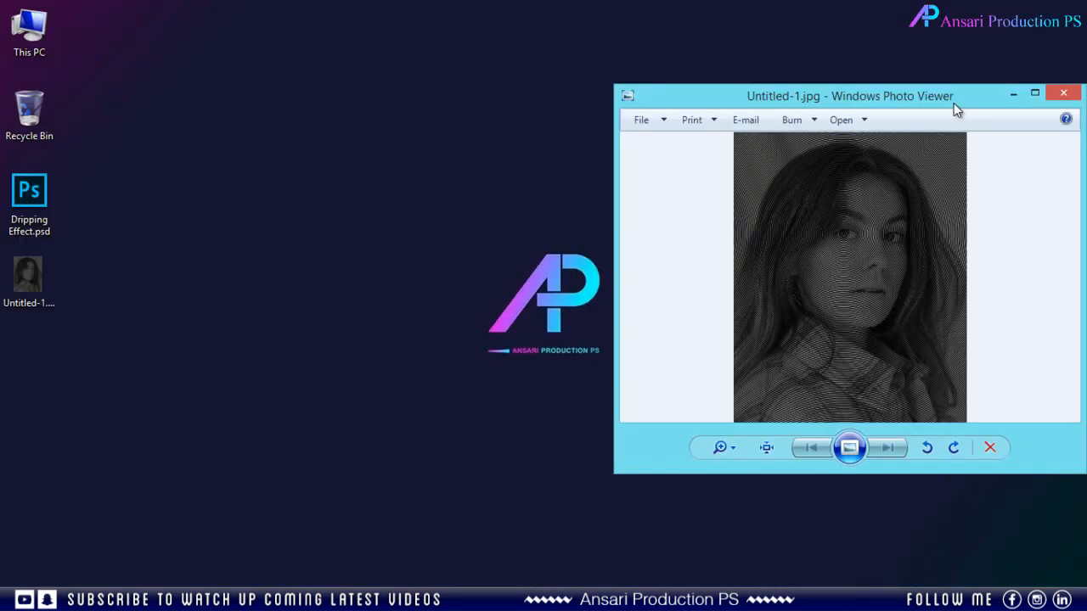
drag(954, 103, 611, 114)
- Inspect the ring effect in the saved JPEG both close up and zoomed out, and close the viewer
scroll(539, 268, up, 3)
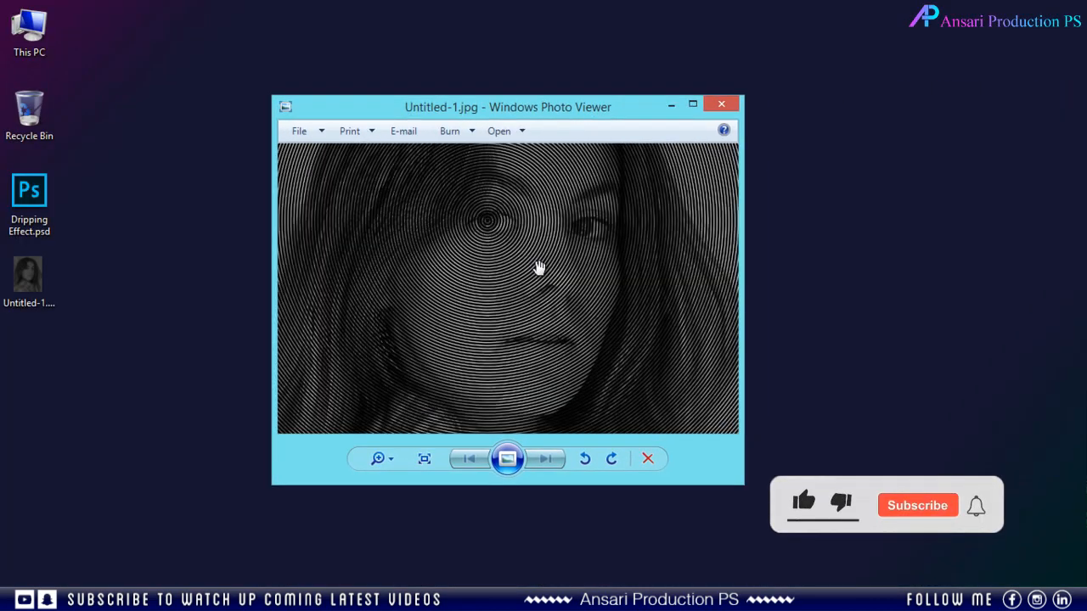
scroll(539, 269, down, 3)
scroll(539, 268, up, 1)
scroll(539, 269, down, 1)
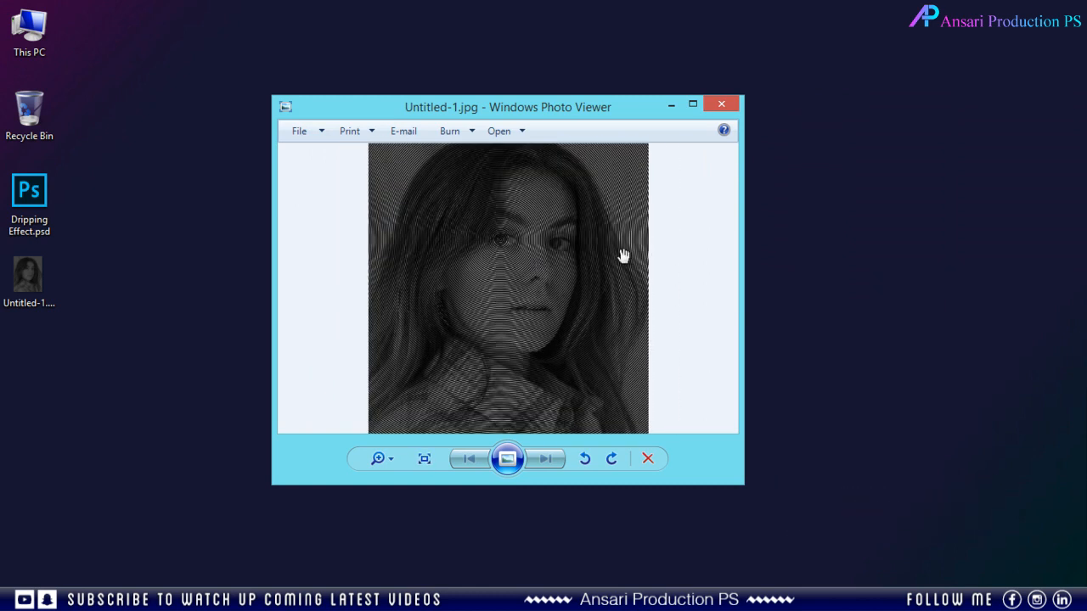
click(722, 105)
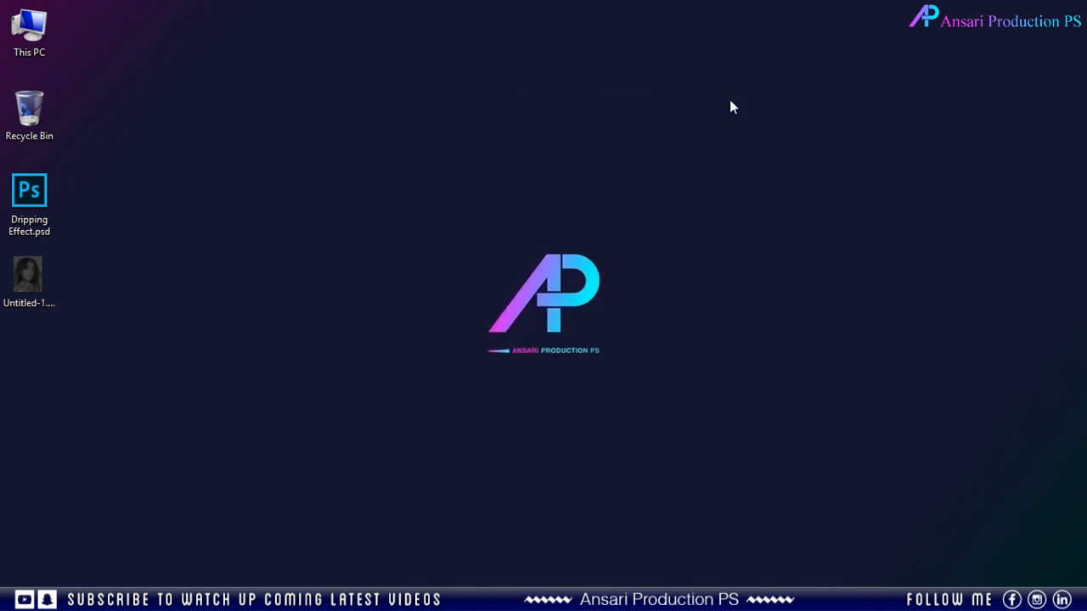
right_click(730, 101)
click(754, 164)
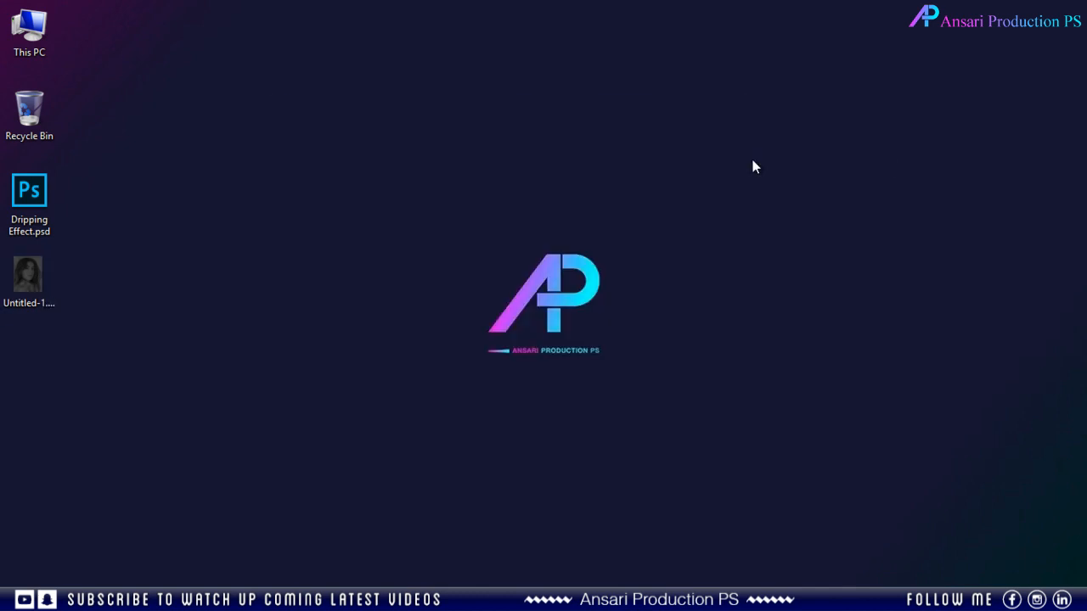